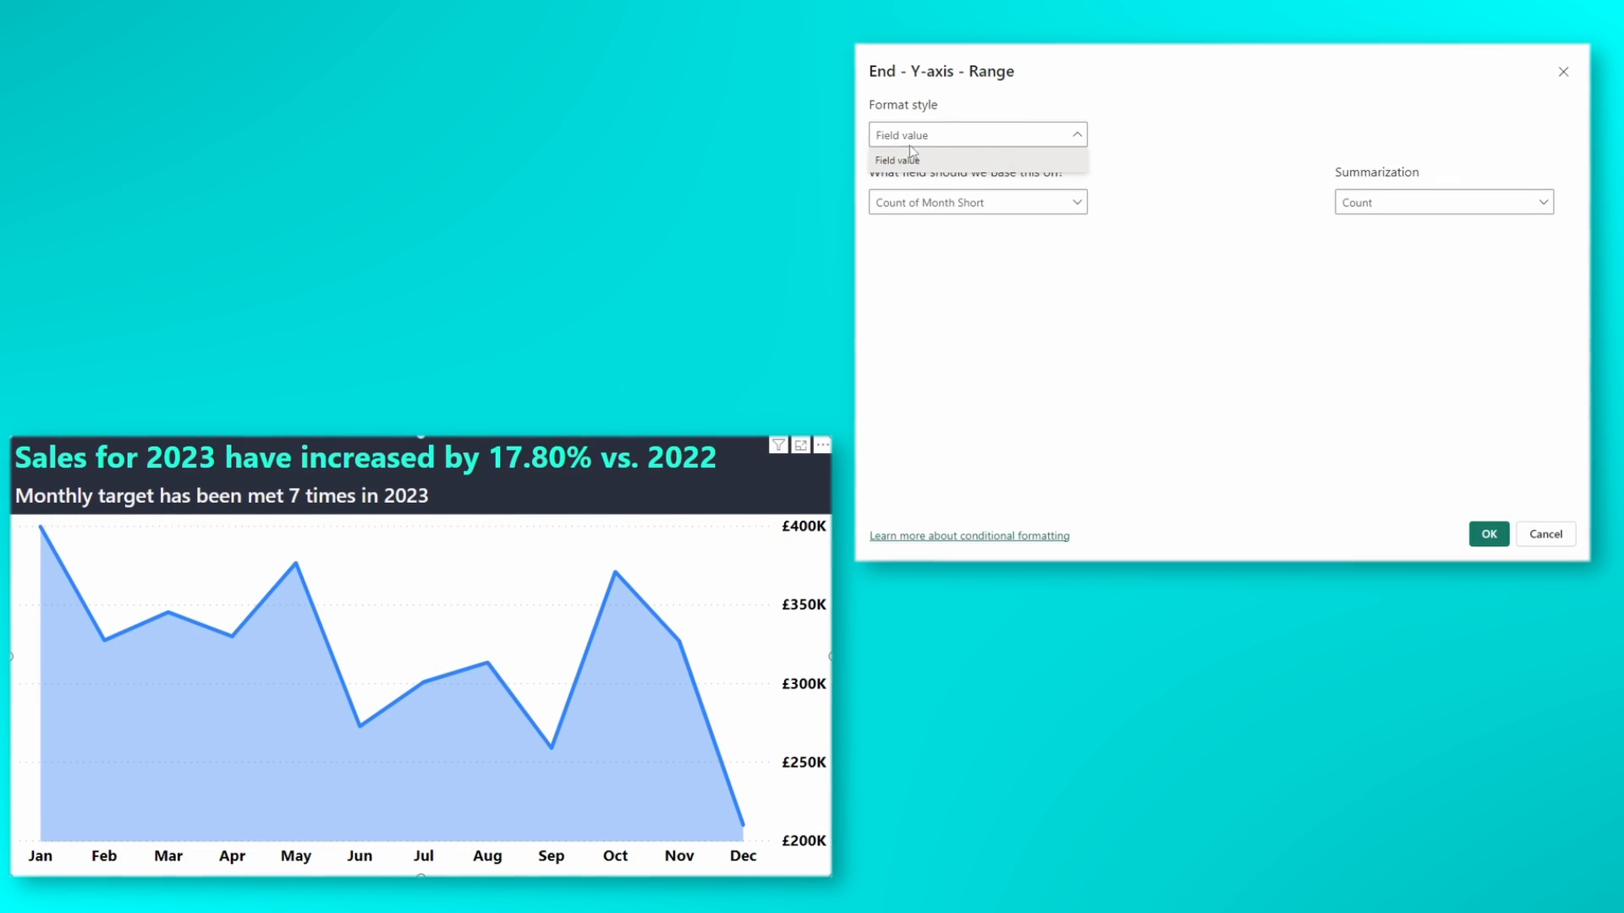
Step: Set the Y-axis range's end to the Field value format style and open KEY MEASURES to choose its base field
click(897, 160)
click(978, 202)
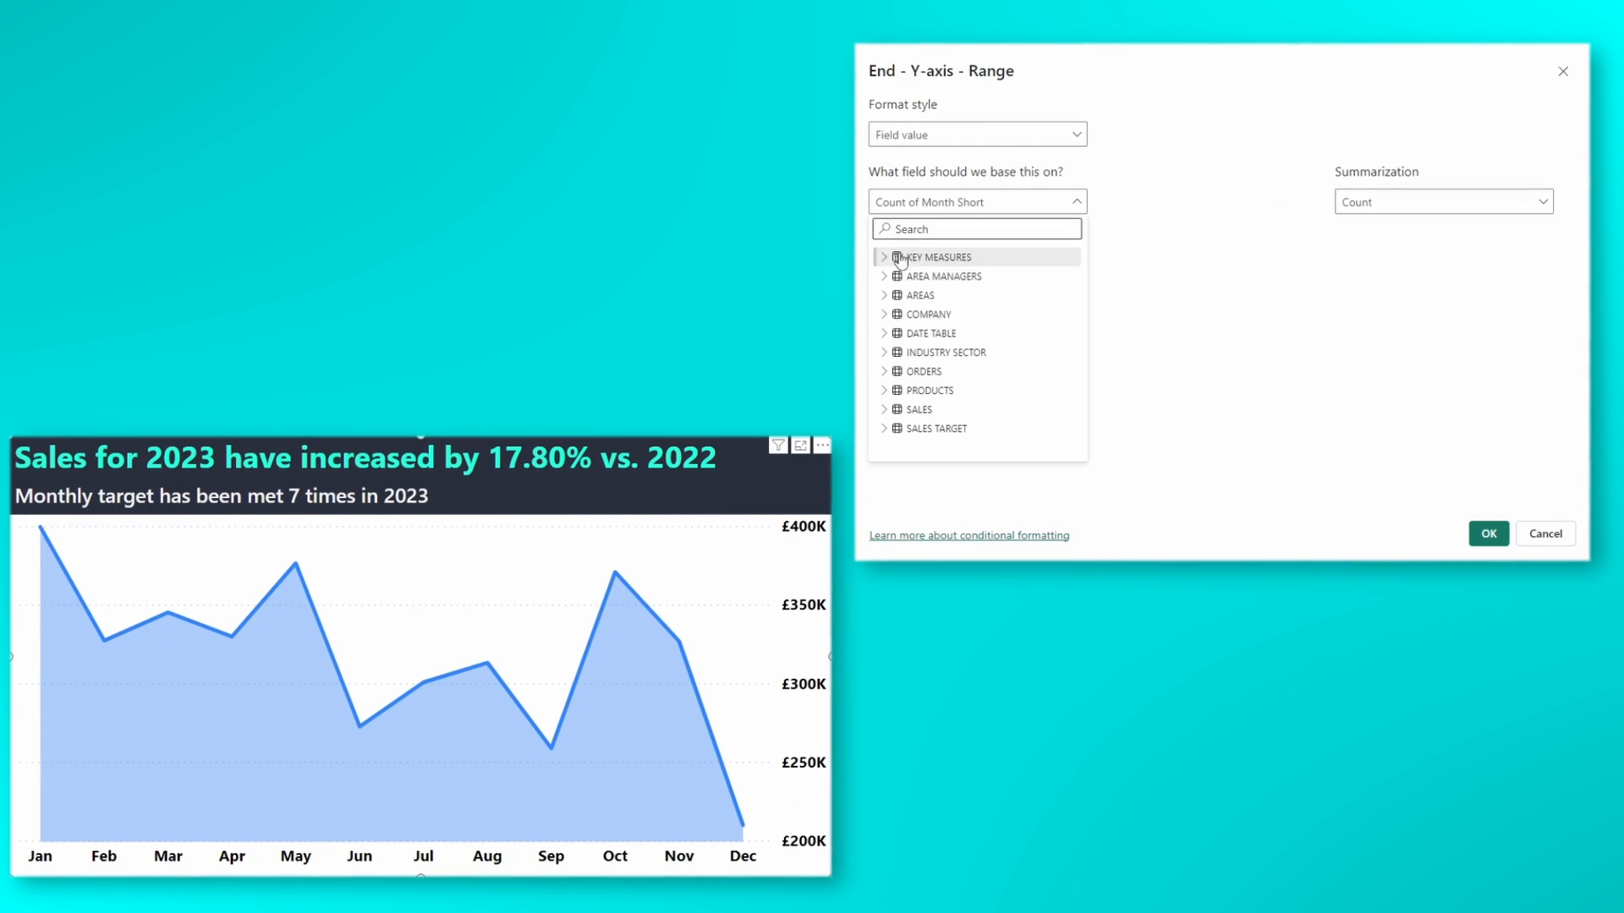
click(881, 268)
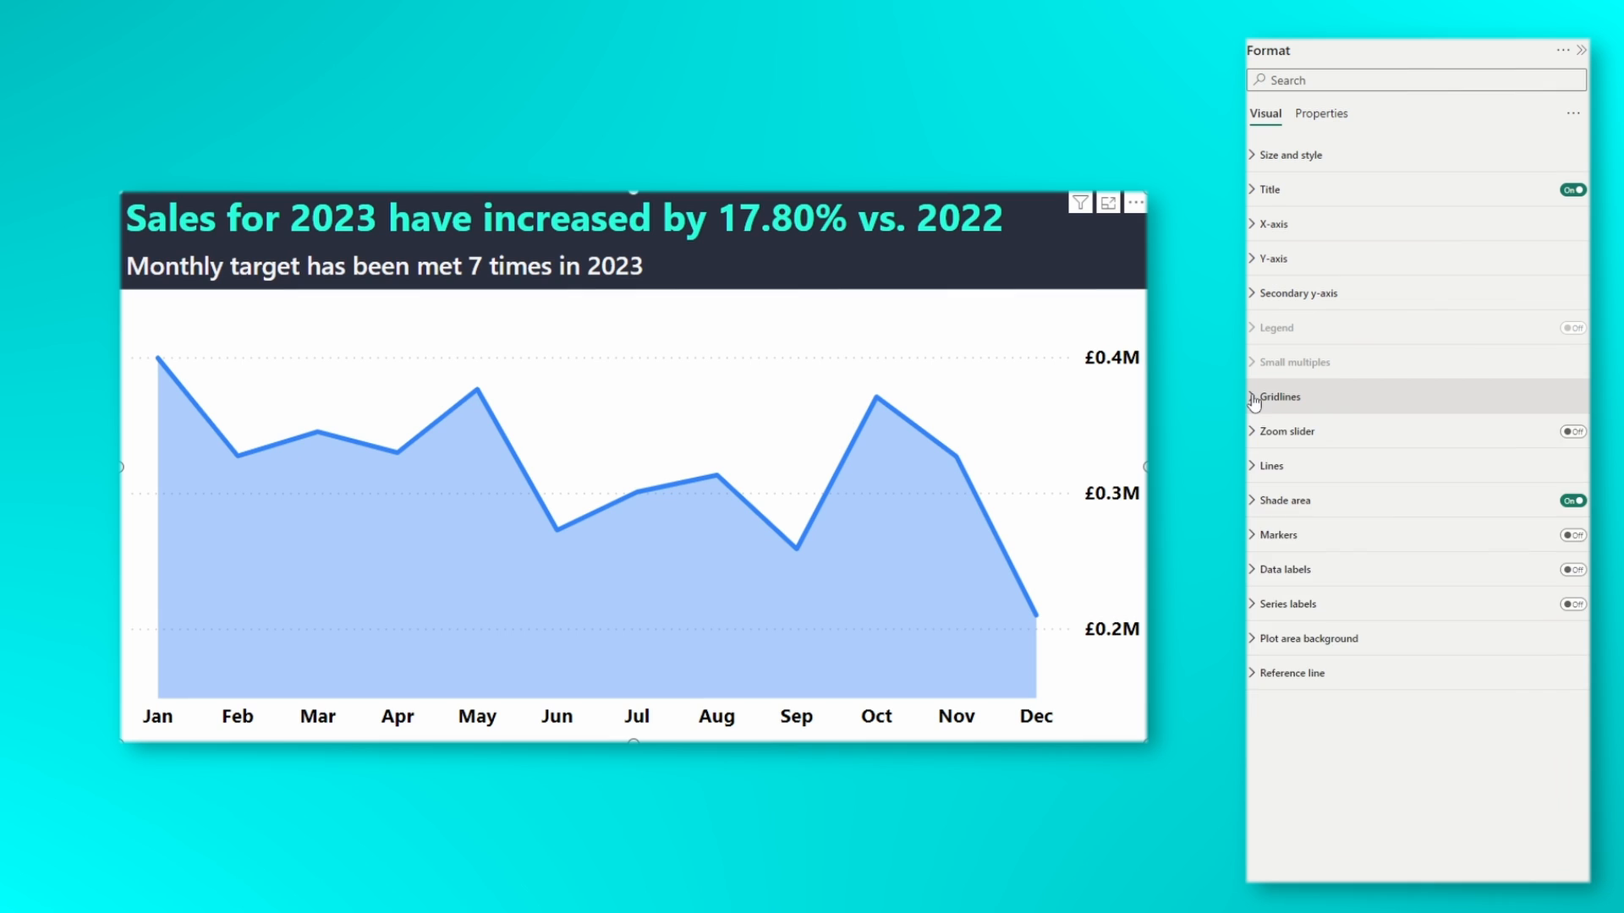
Step: Set the line style of the chart's horizontal gridlines to Solid
click(1254, 399)
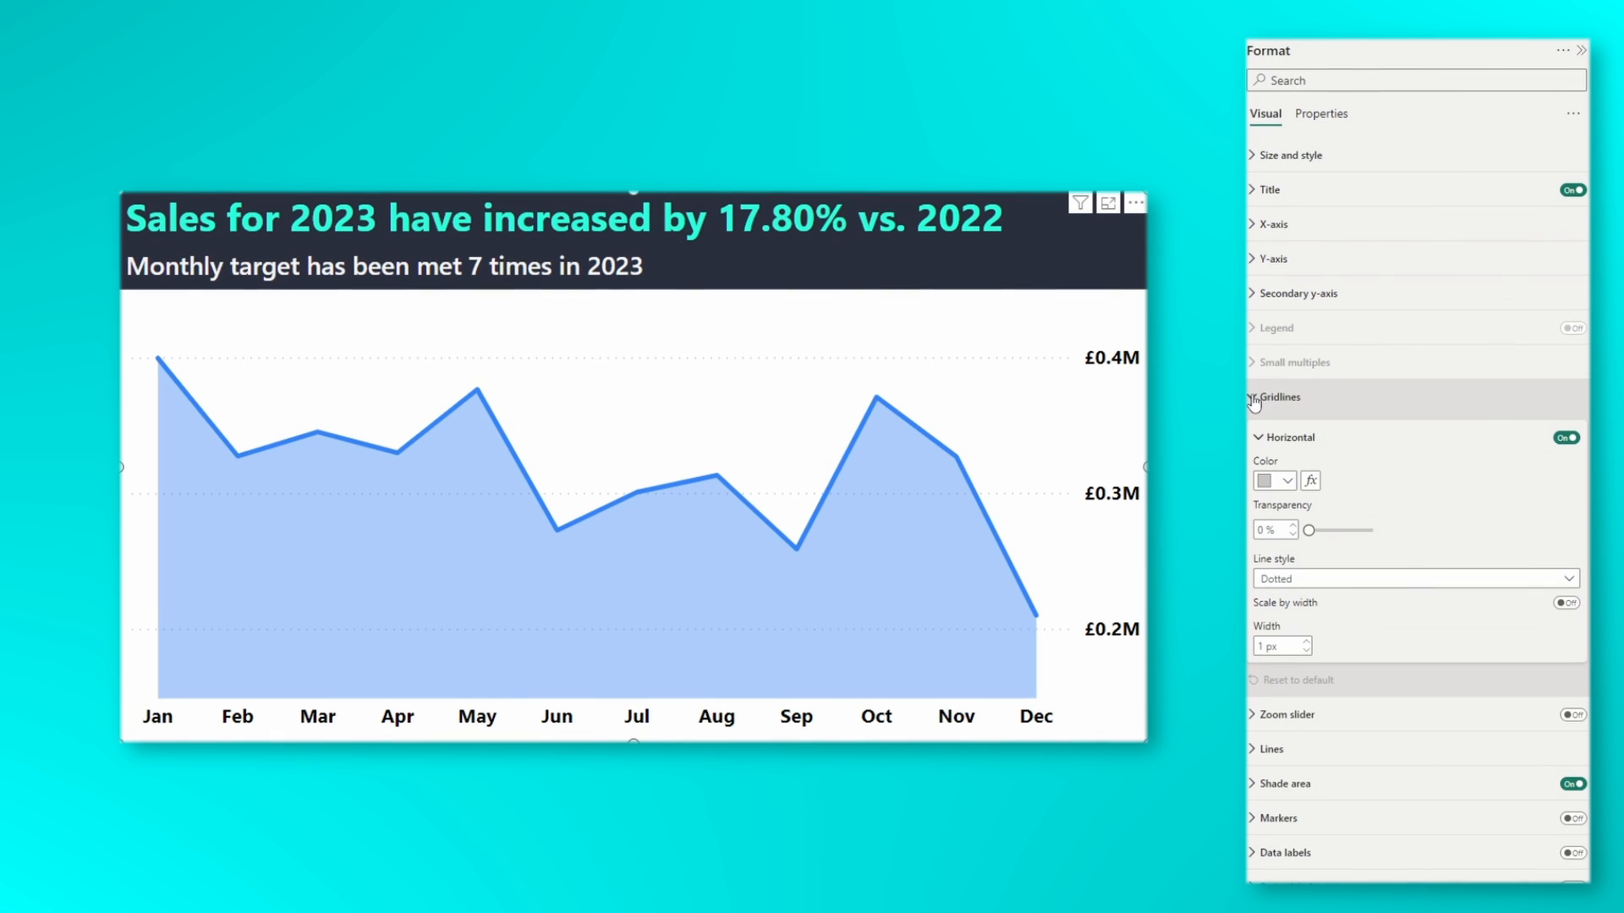
click(1332, 584)
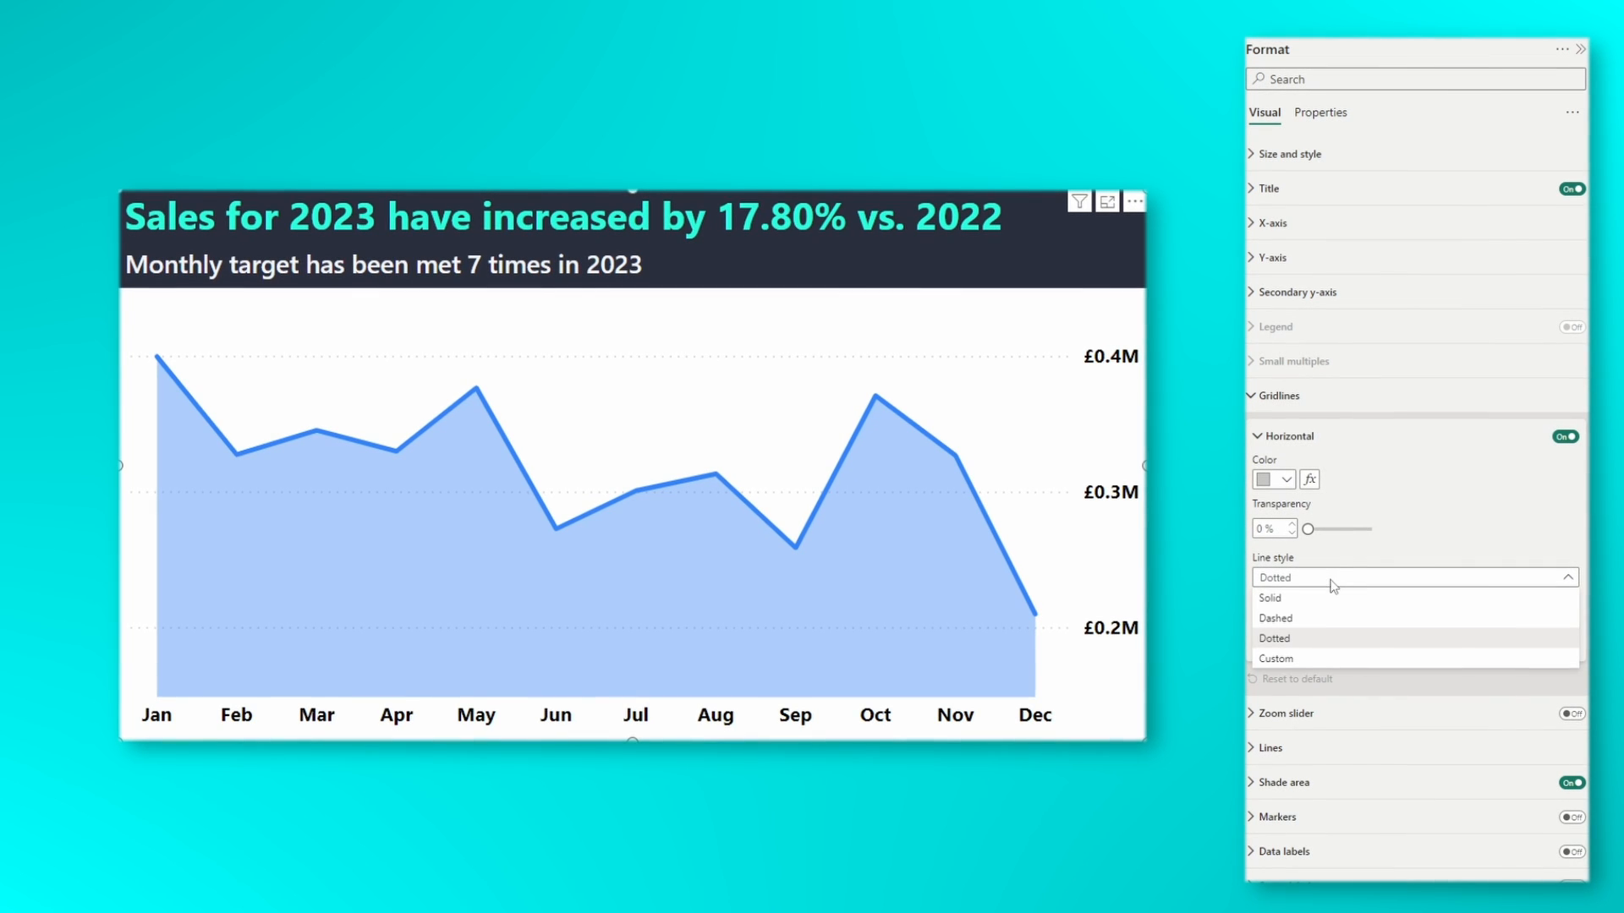
click(1310, 599)
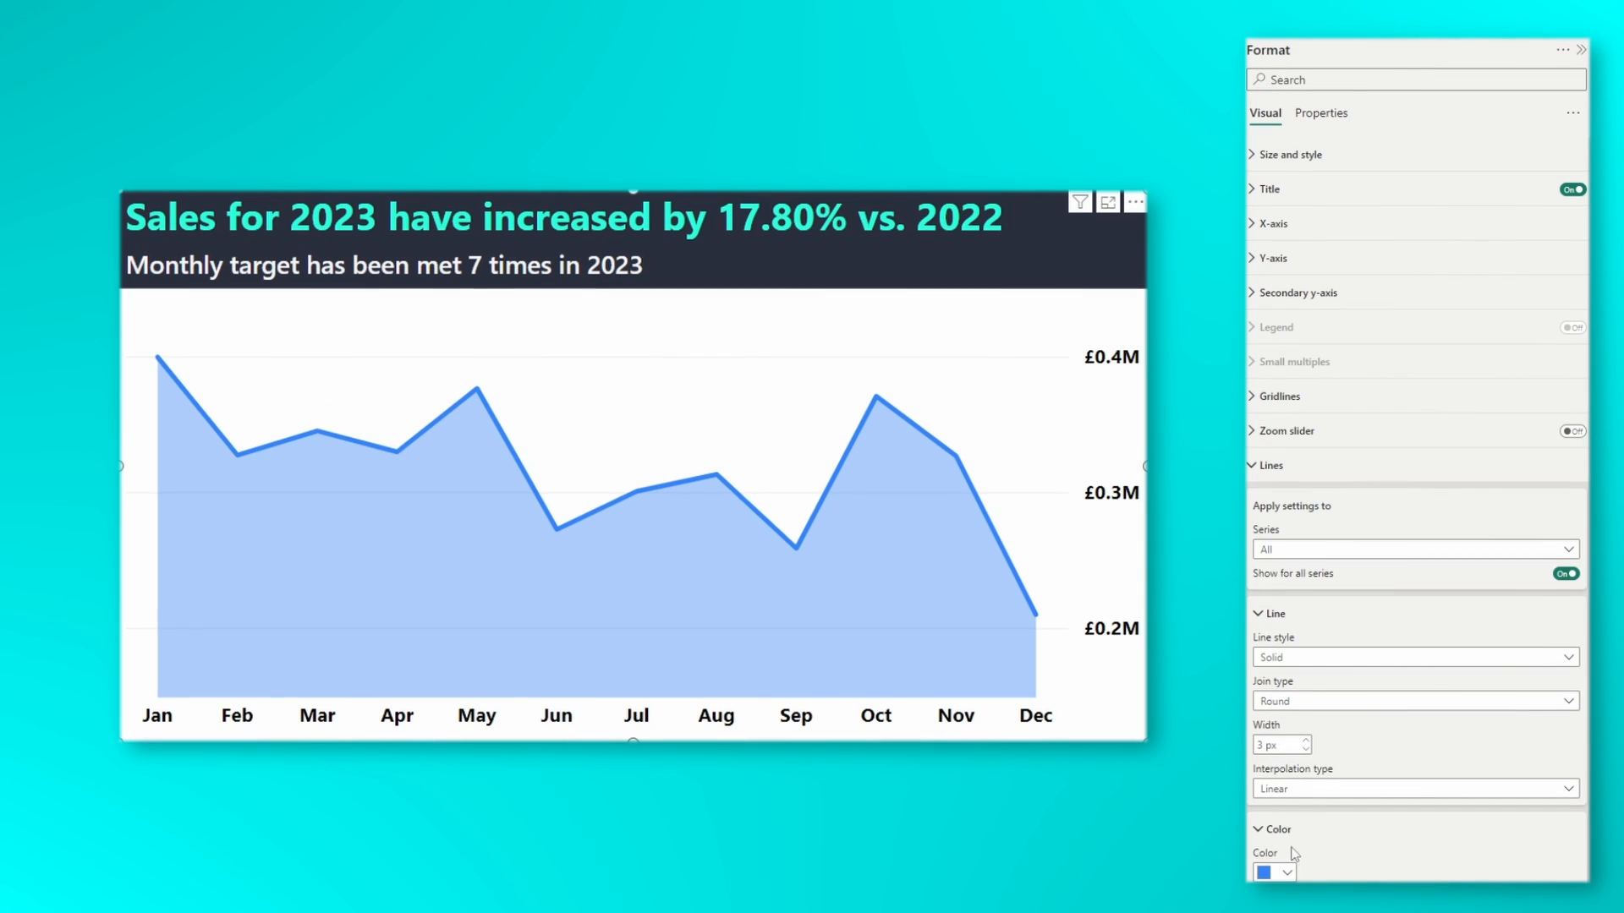
Step: Recolor the chart line dark blue and set its interpolation type to Smooth
click(1288, 875)
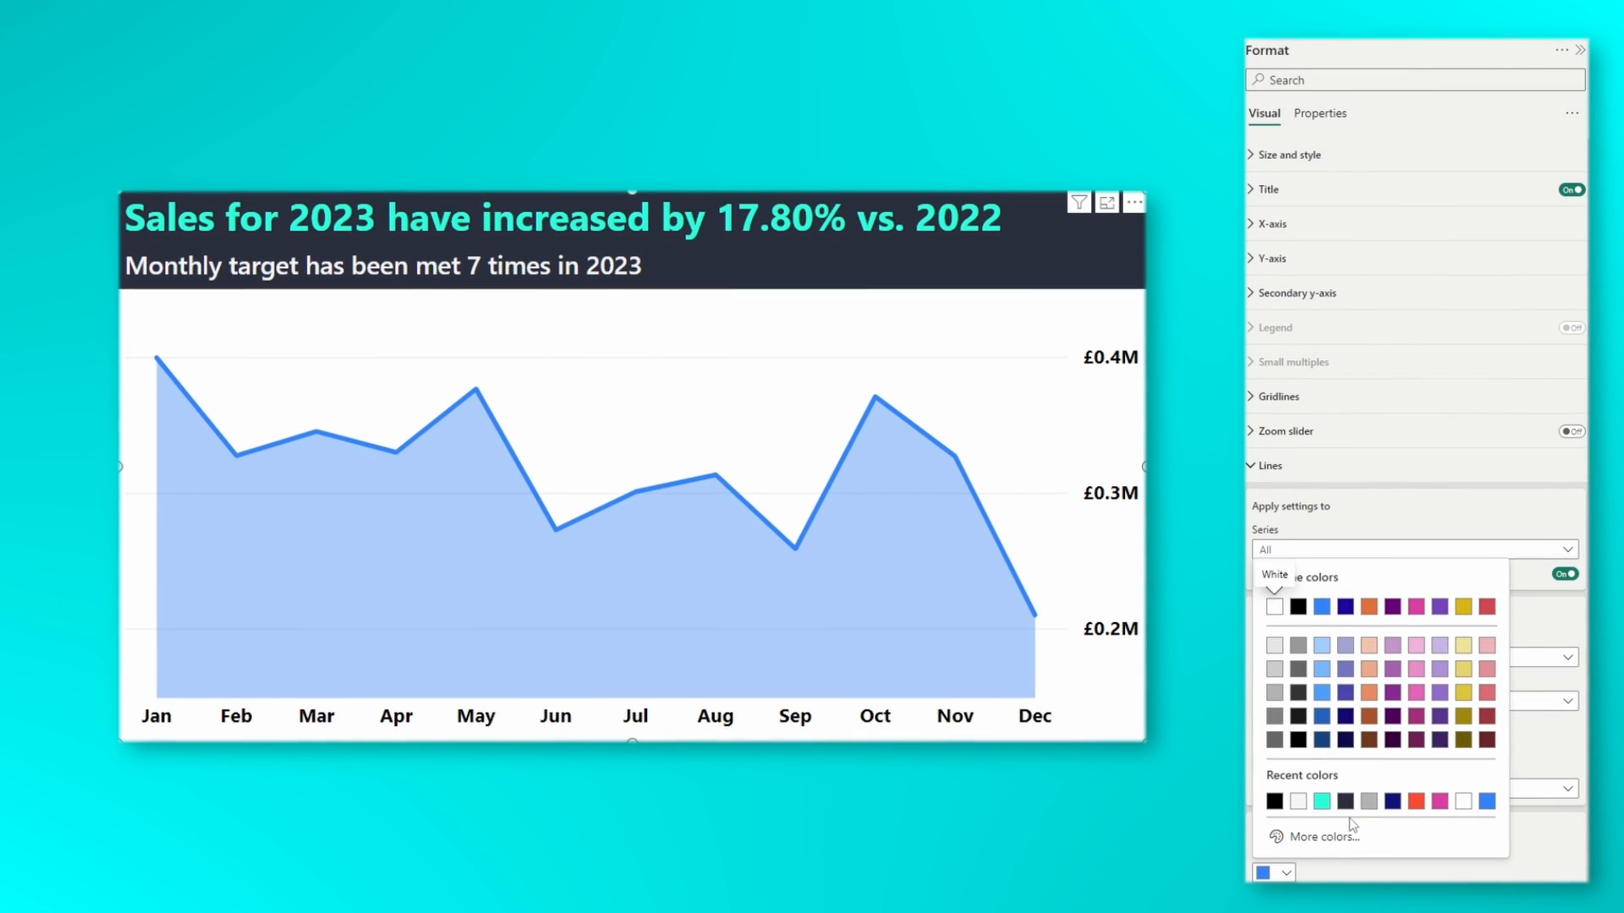
click(1392, 800)
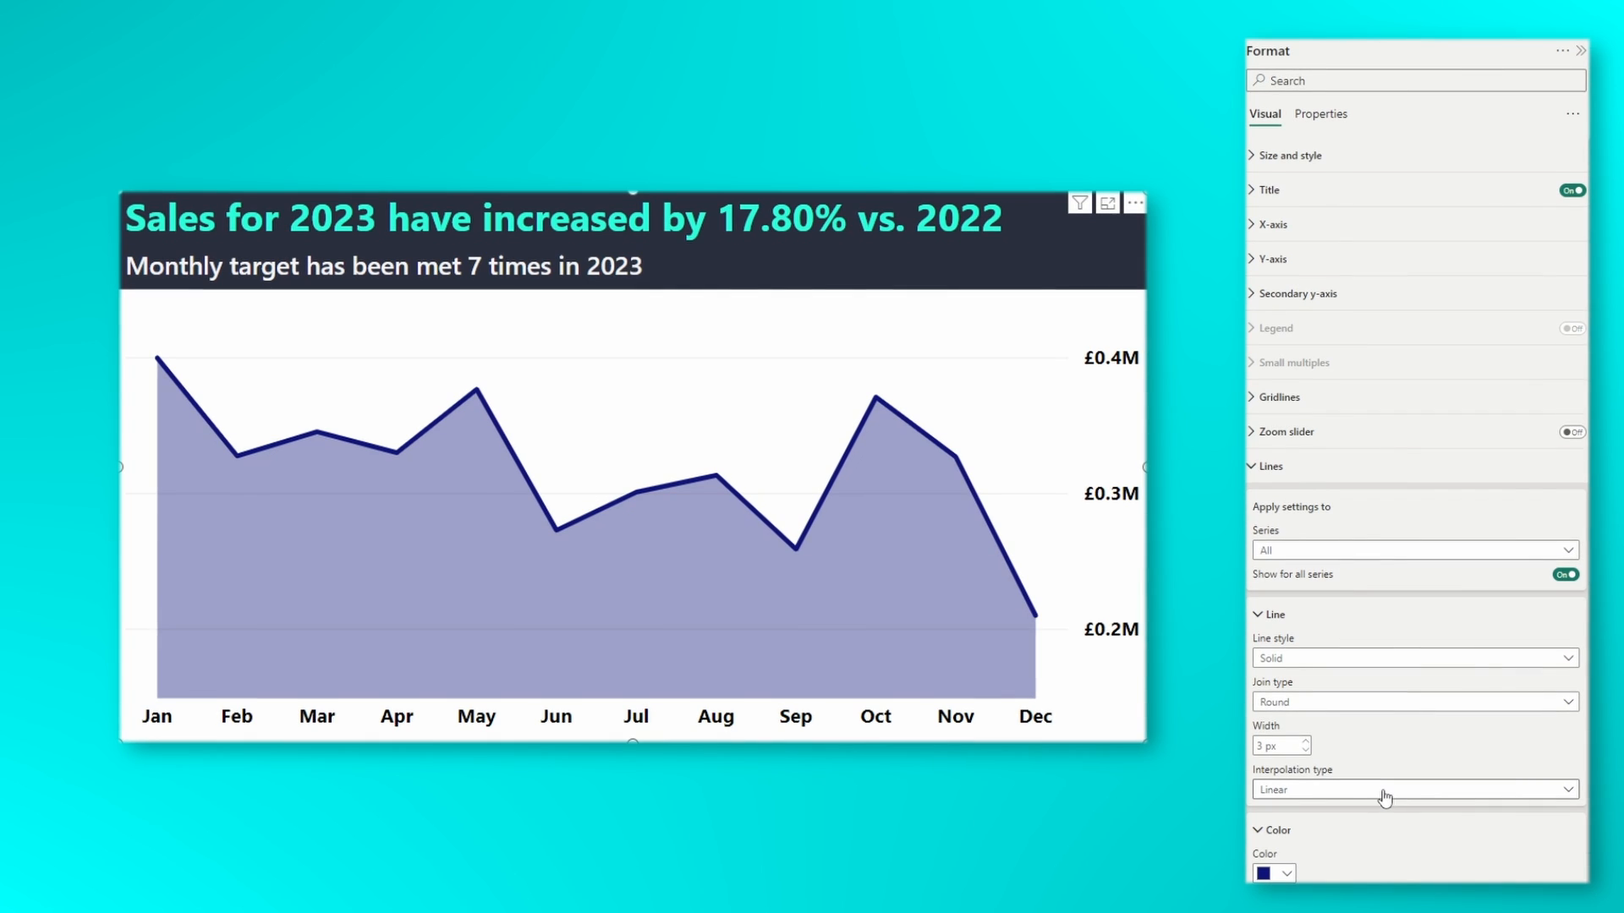
click(1382, 788)
click(1368, 831)
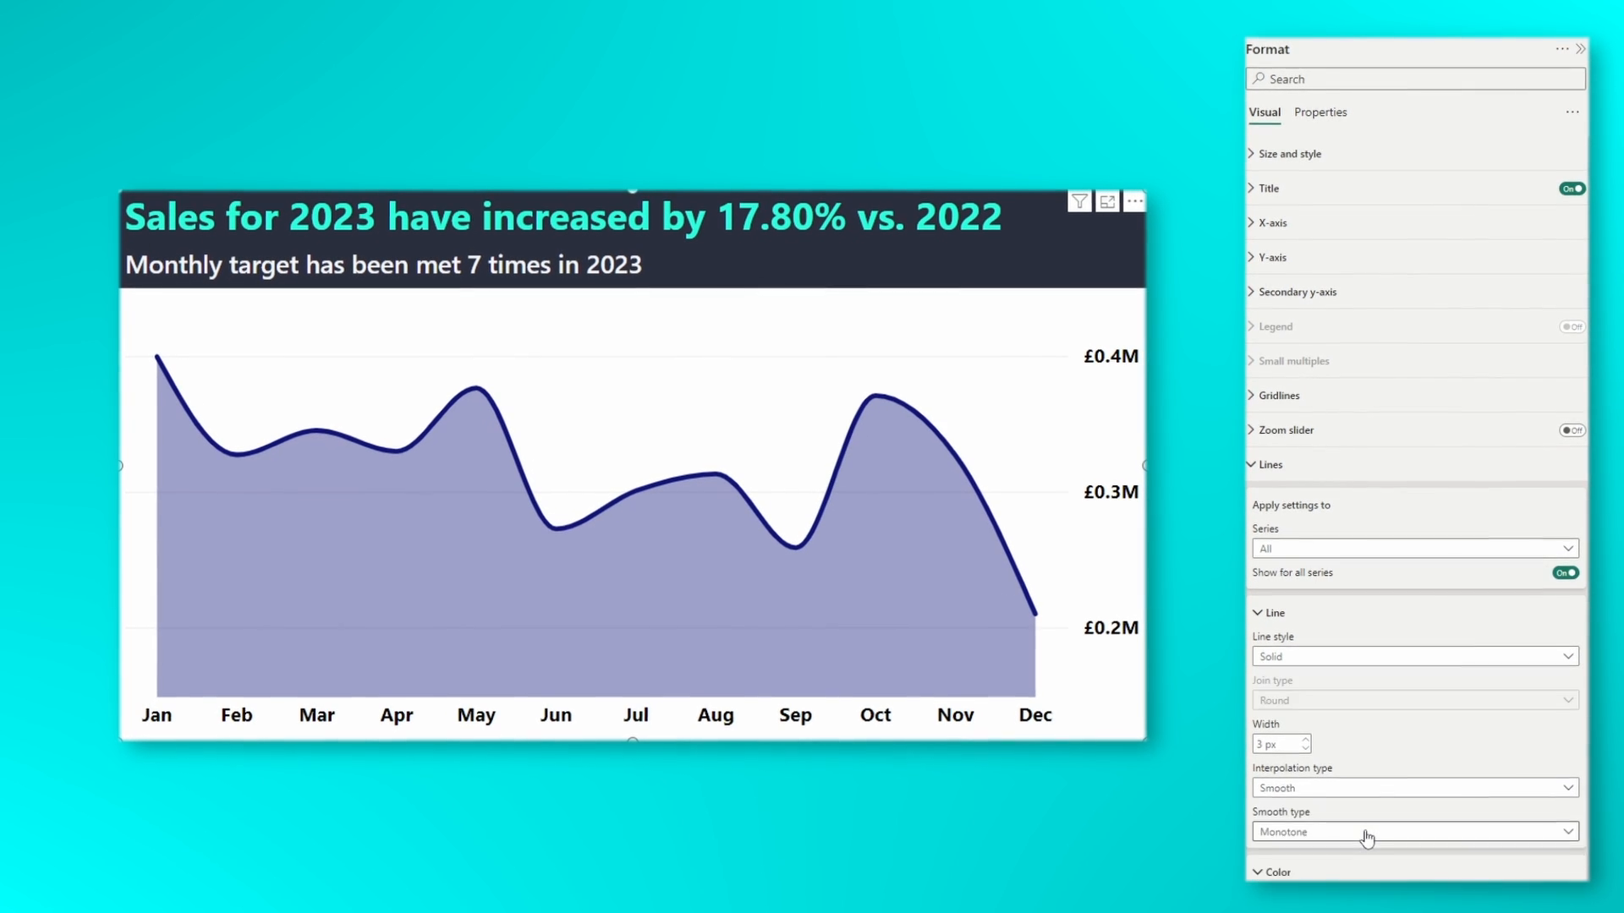
Step: Set the line's smooth type to Cardinal with 40% tension, and make the shaded area under it more transparent
scroll(1364, 761, down, 2)
click(1354, 730)
click(1336, 771)
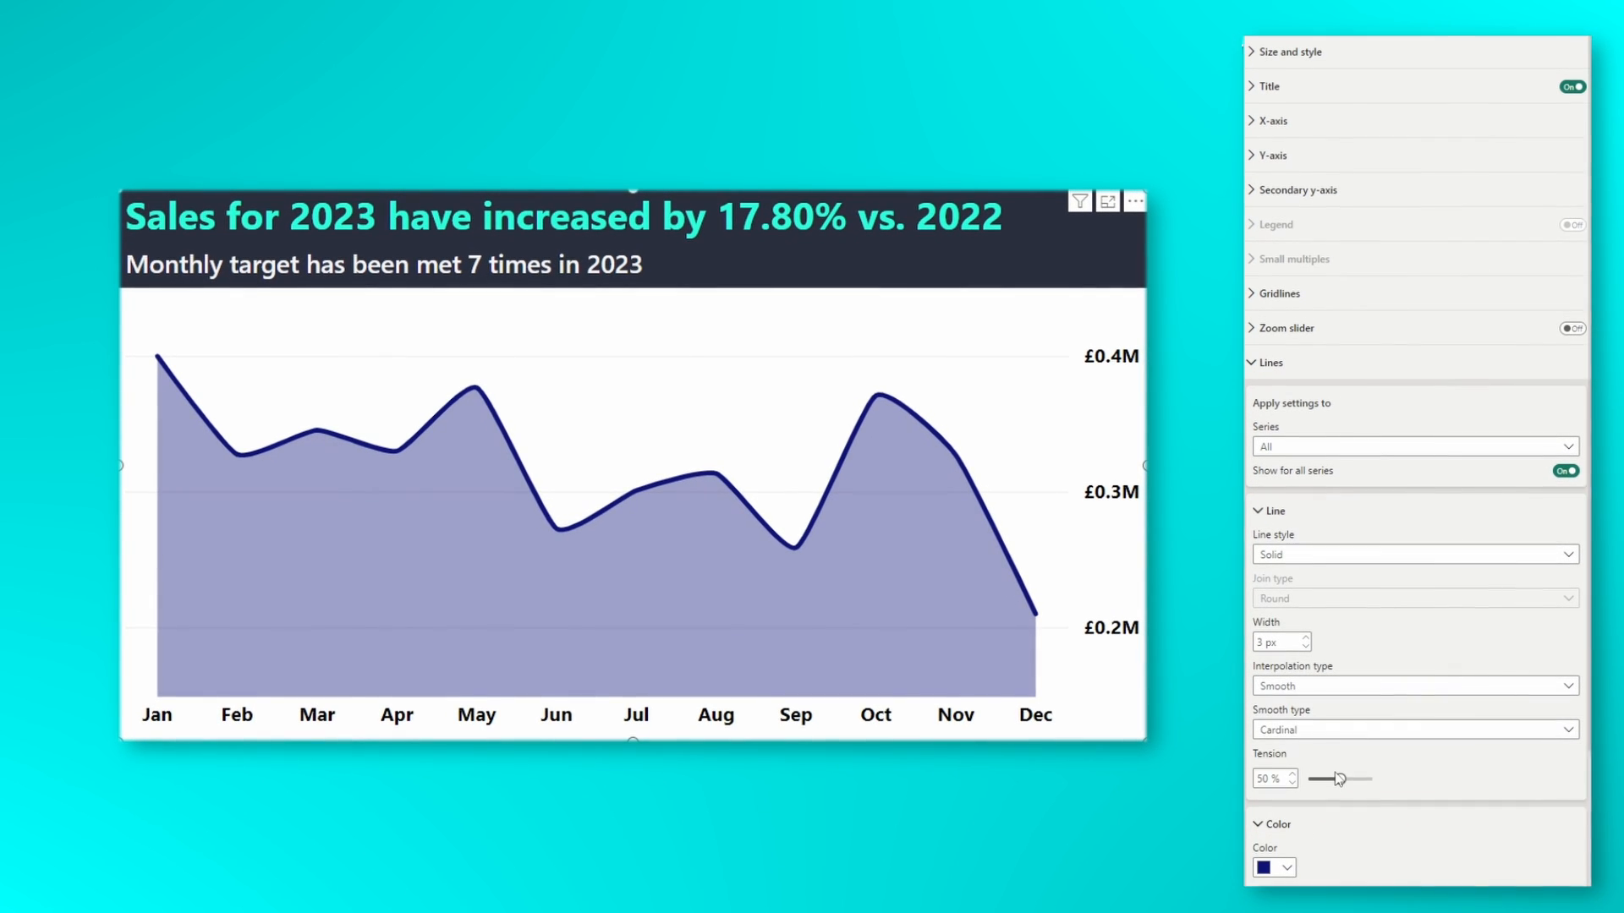
double_click(1272, 779)
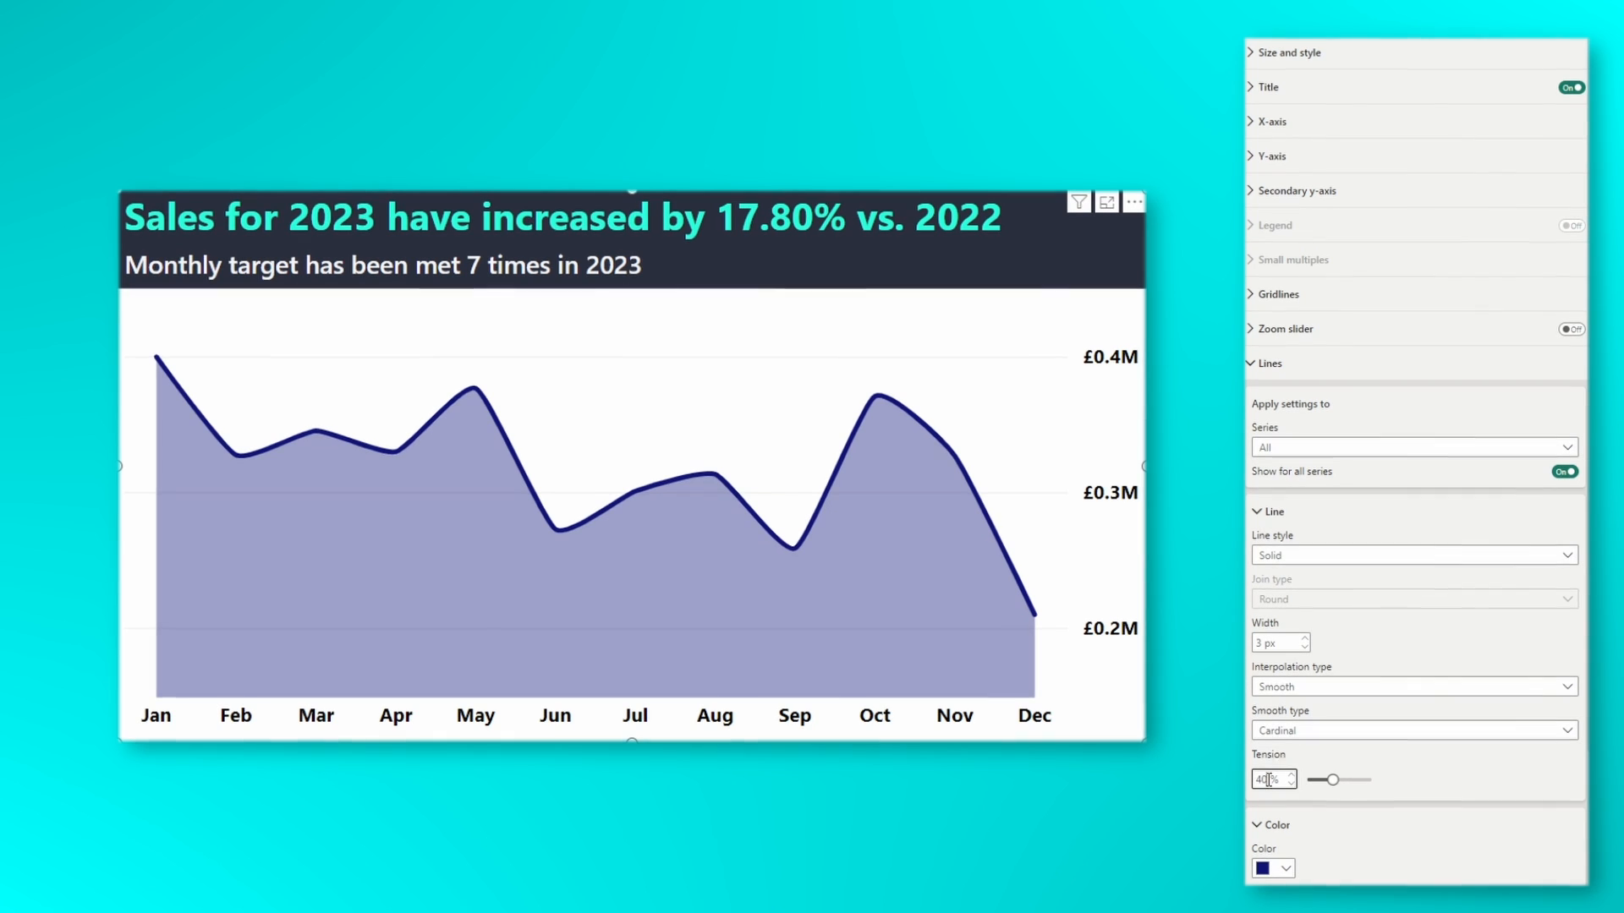
click(1269, 362)
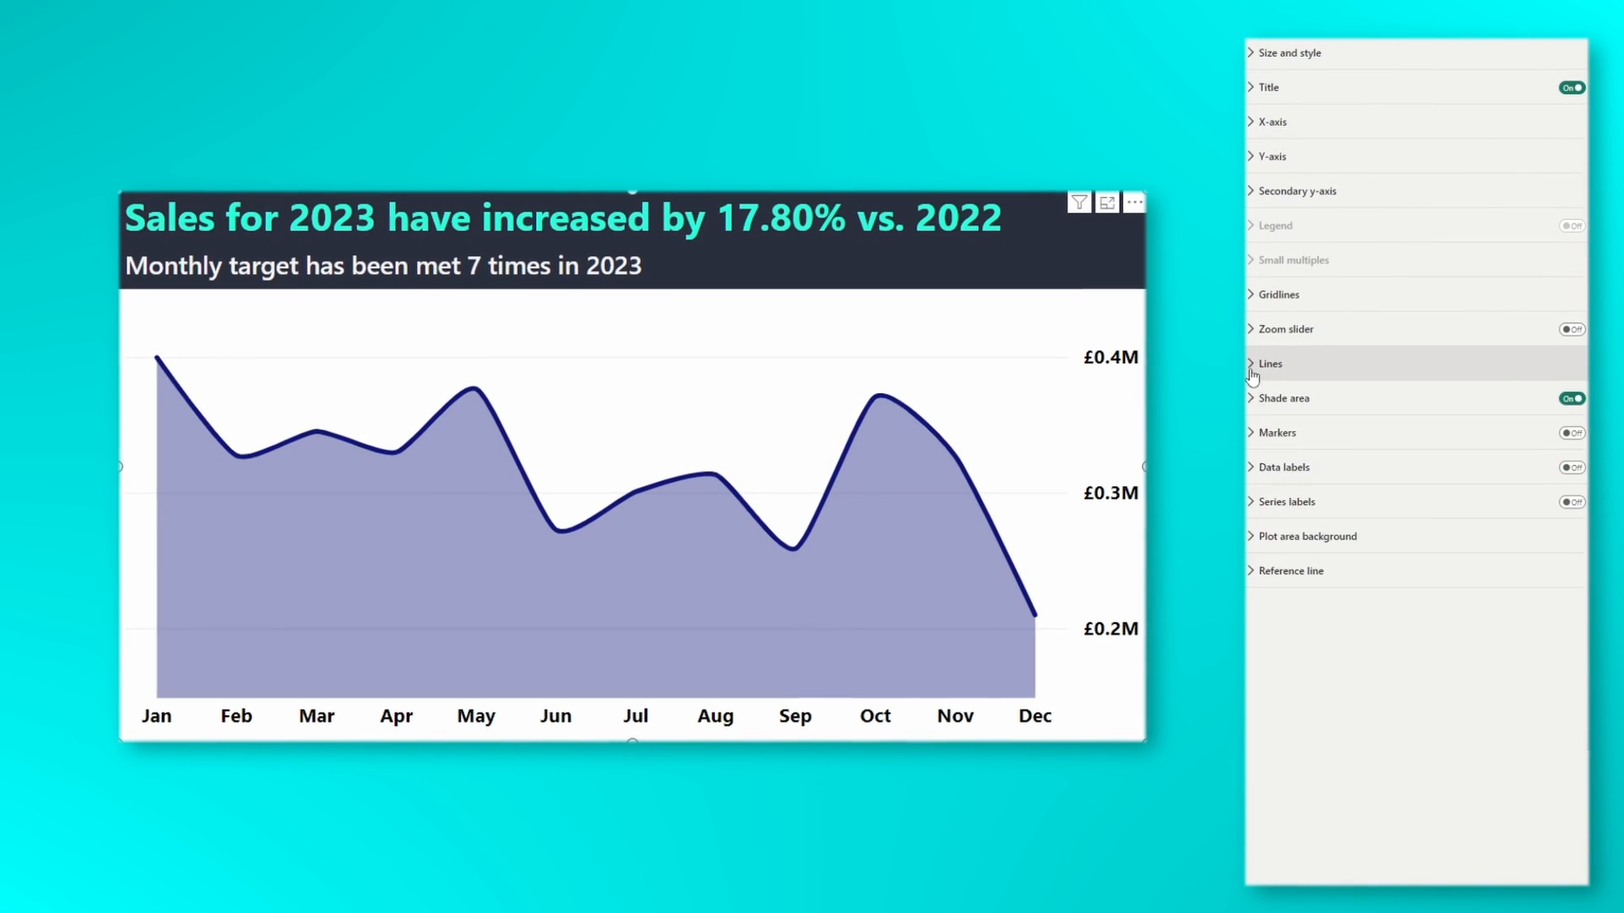
click(1258, 402)
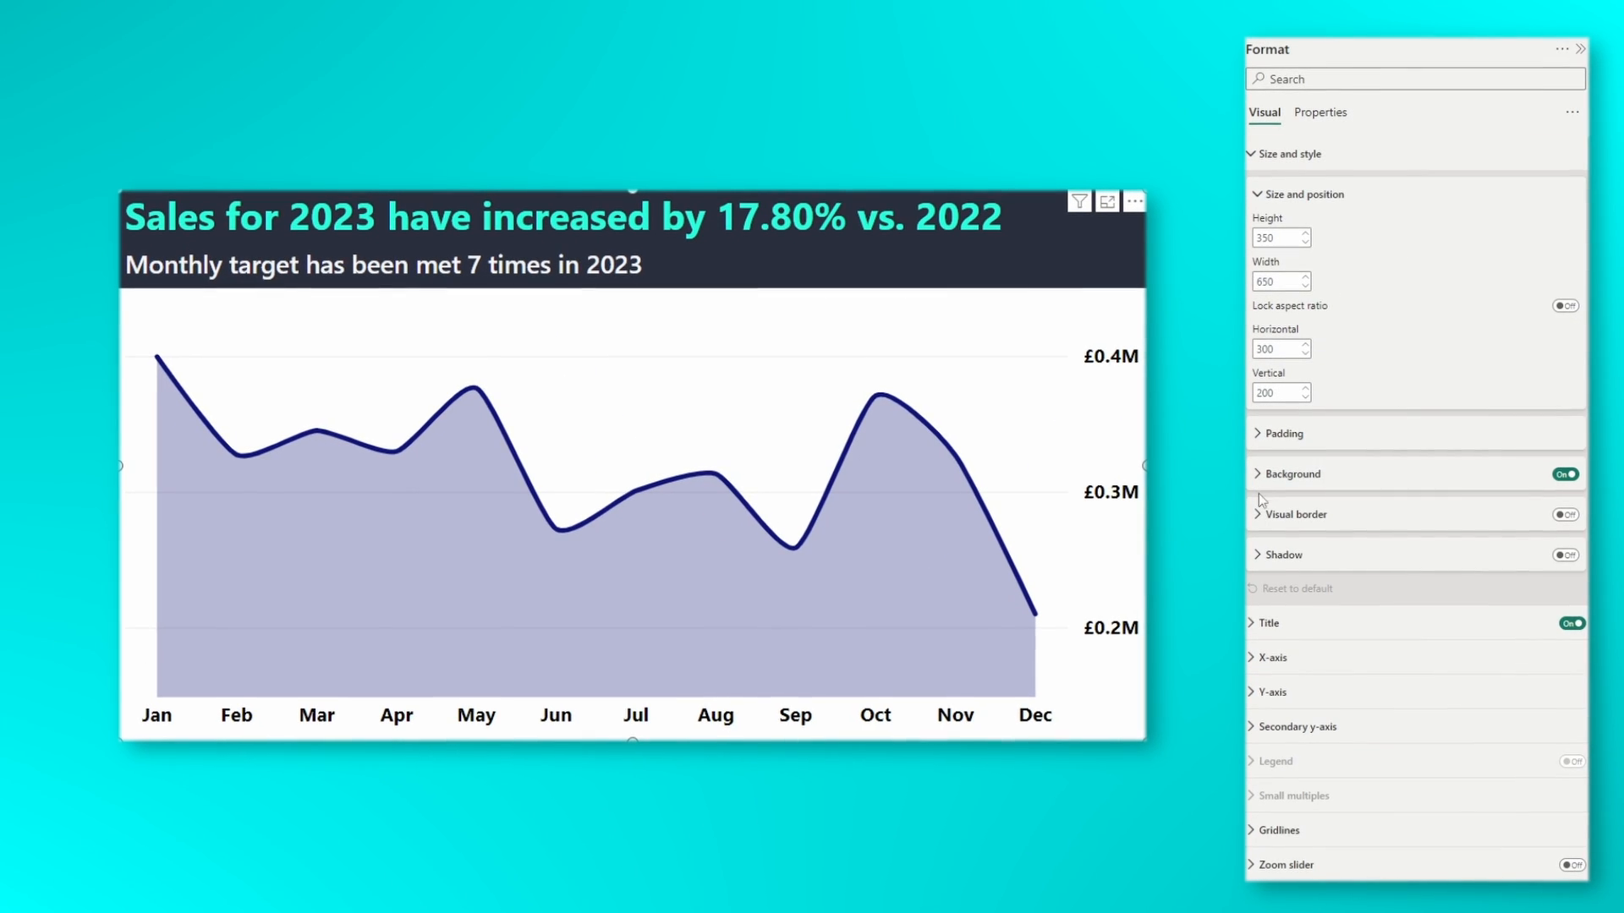
Step: Turn on the visual border in white with 10 px rounded corners
click(1258, 517)
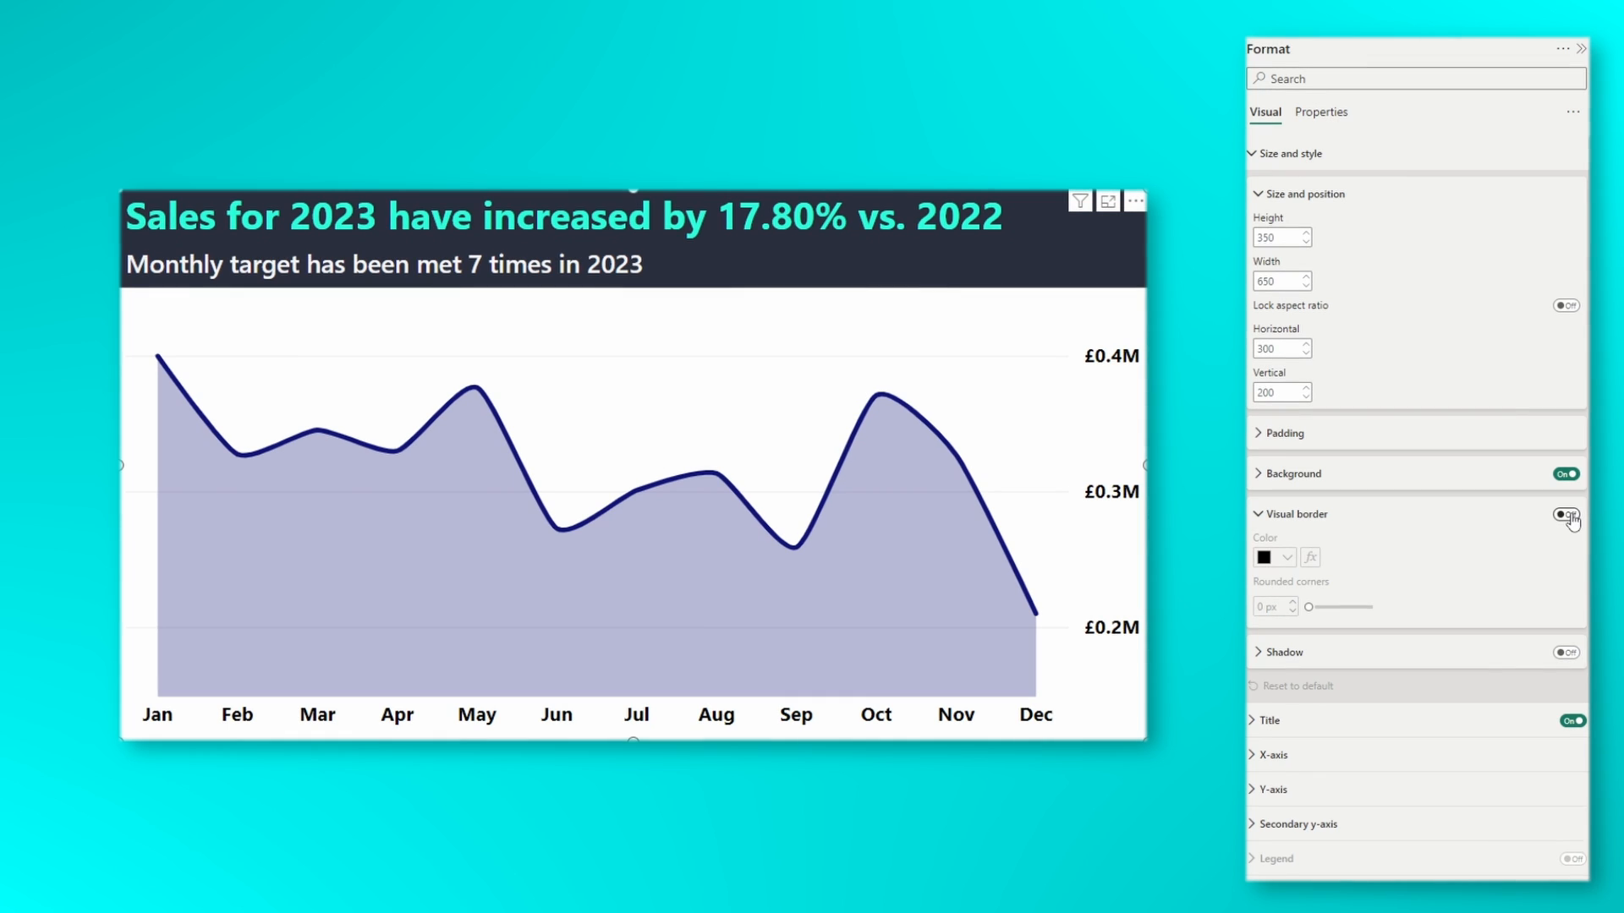
click(1288, 559)
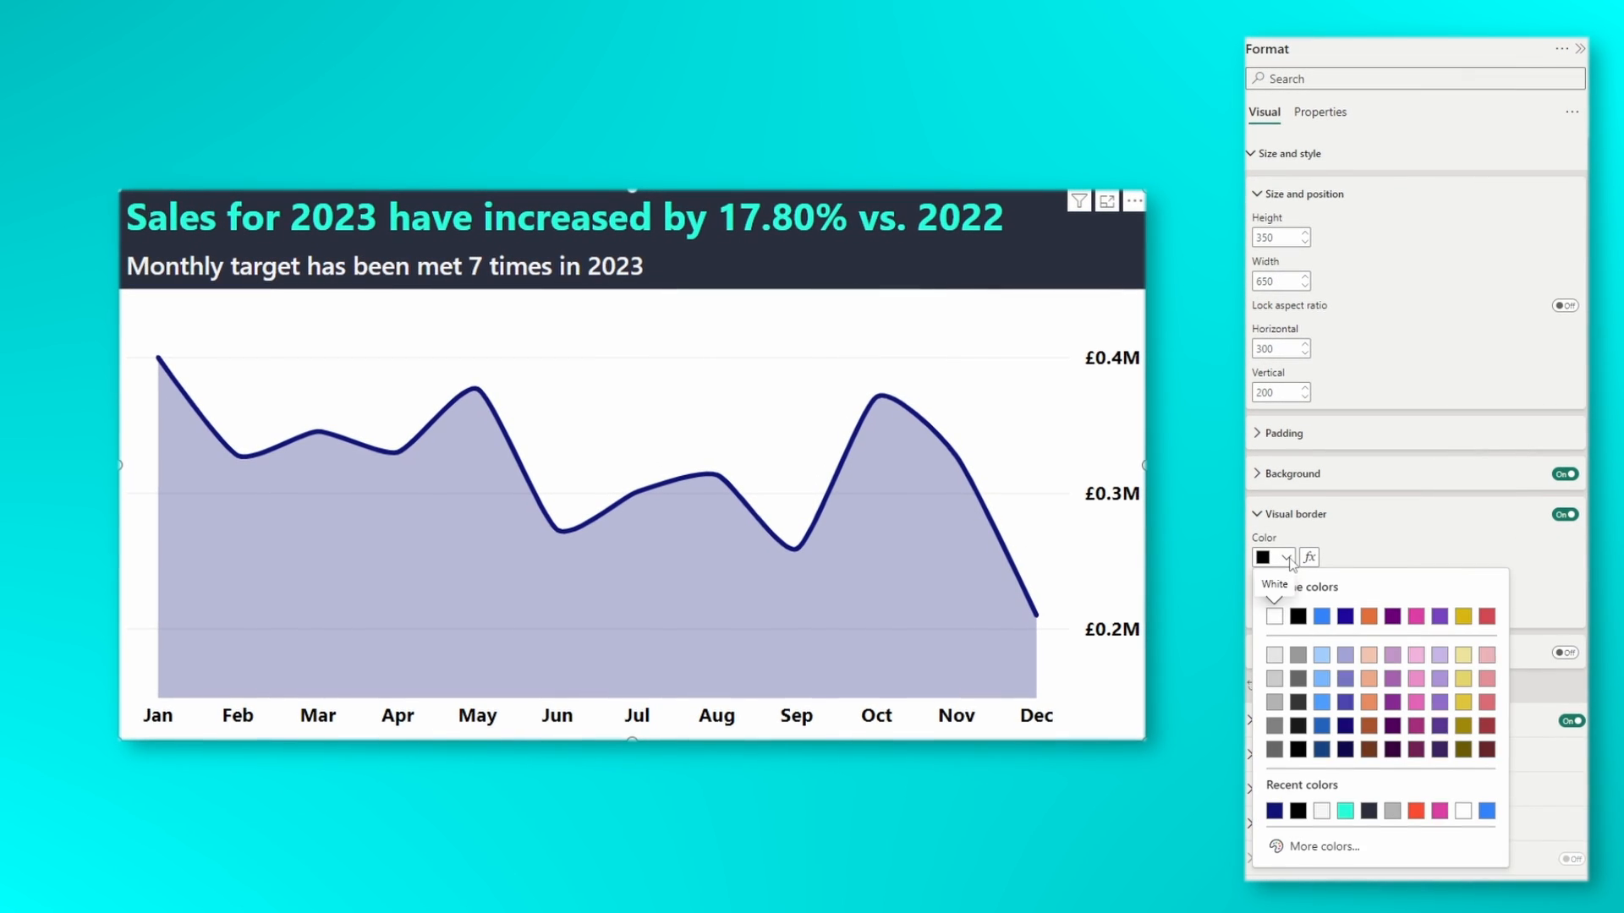
click(1275, 616)
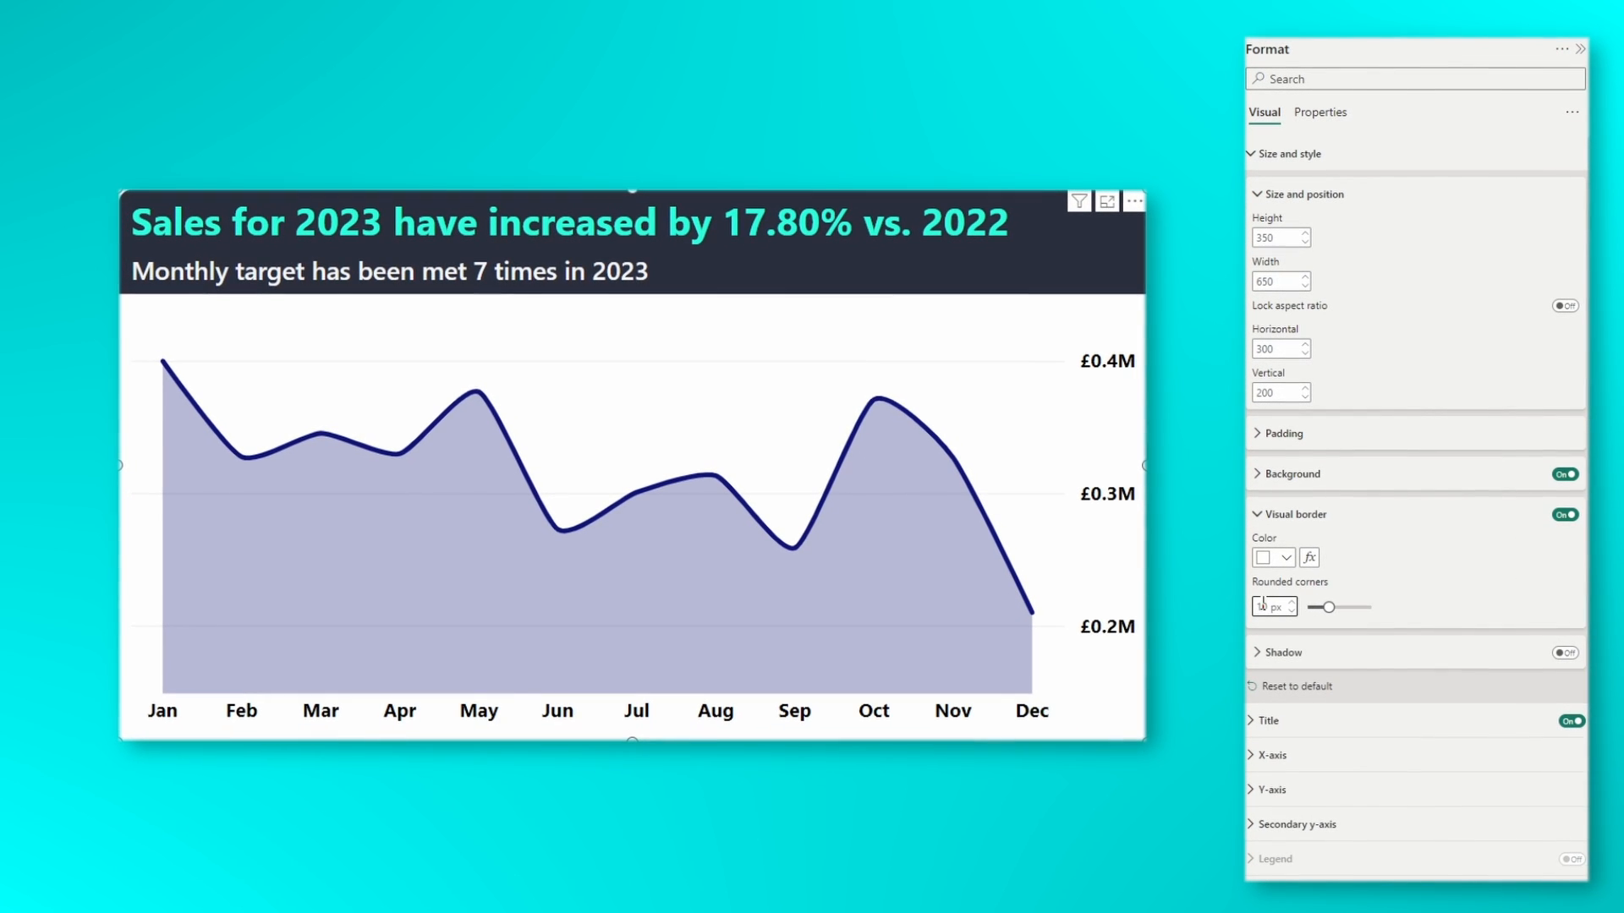
Step: Turn on the visual's shadow and set its position to Custom
click(1269, 652)
click(1564, 653)
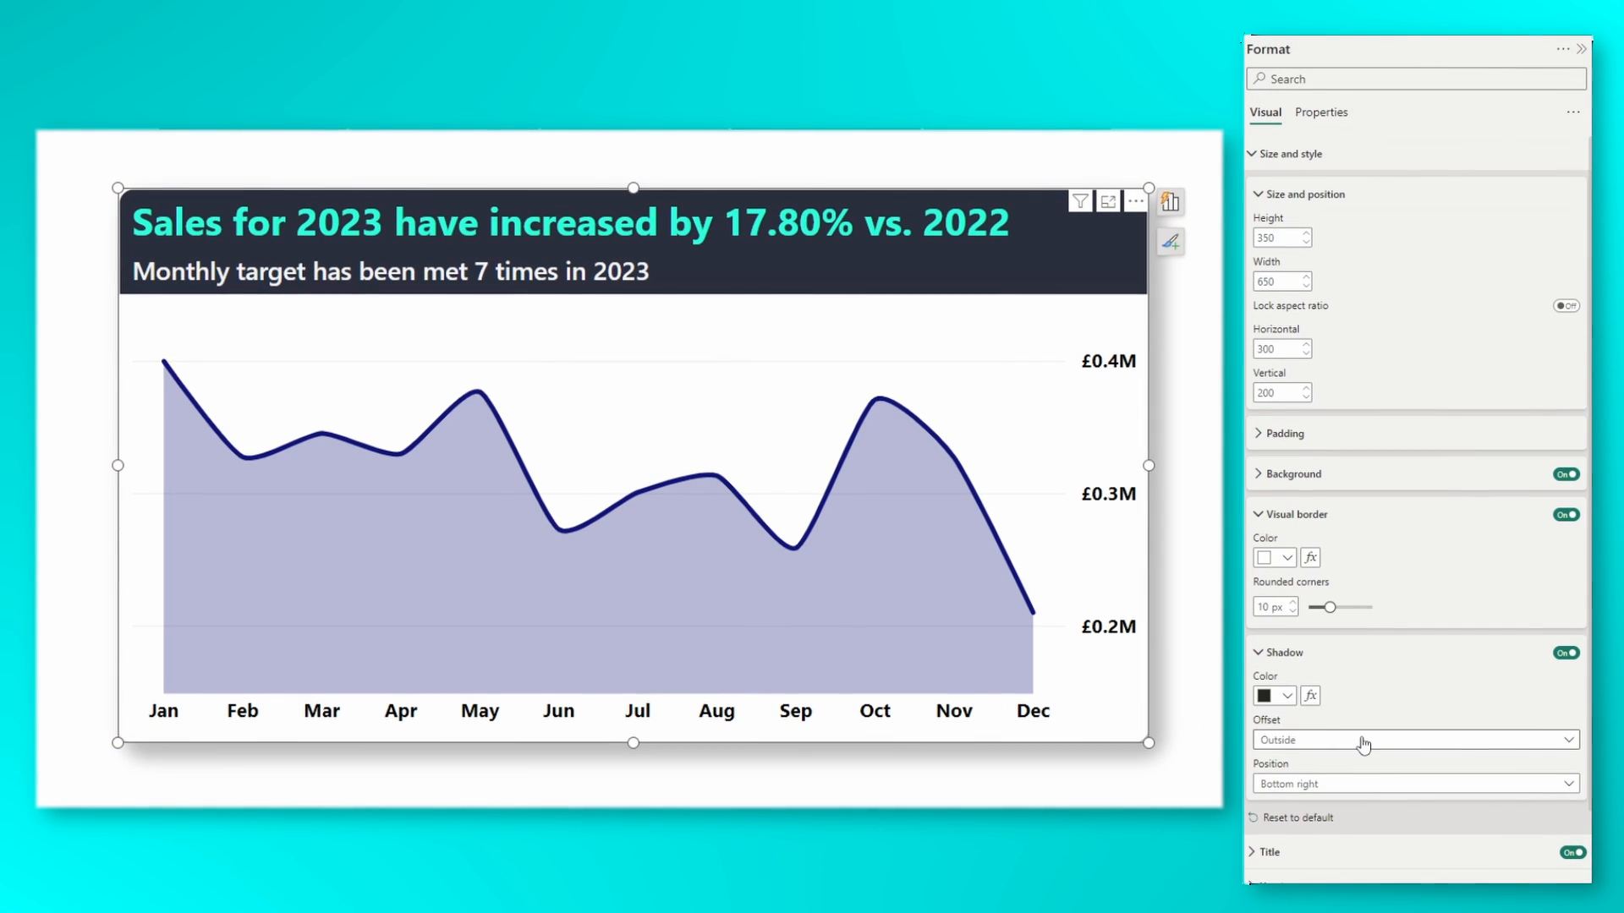
click(1363, 782)
click(1324, 827)
Step: Set the custom shadow's size to 1 px, blur to 5 px and distance to 2 px
scroll(1351, 679, down, 5)
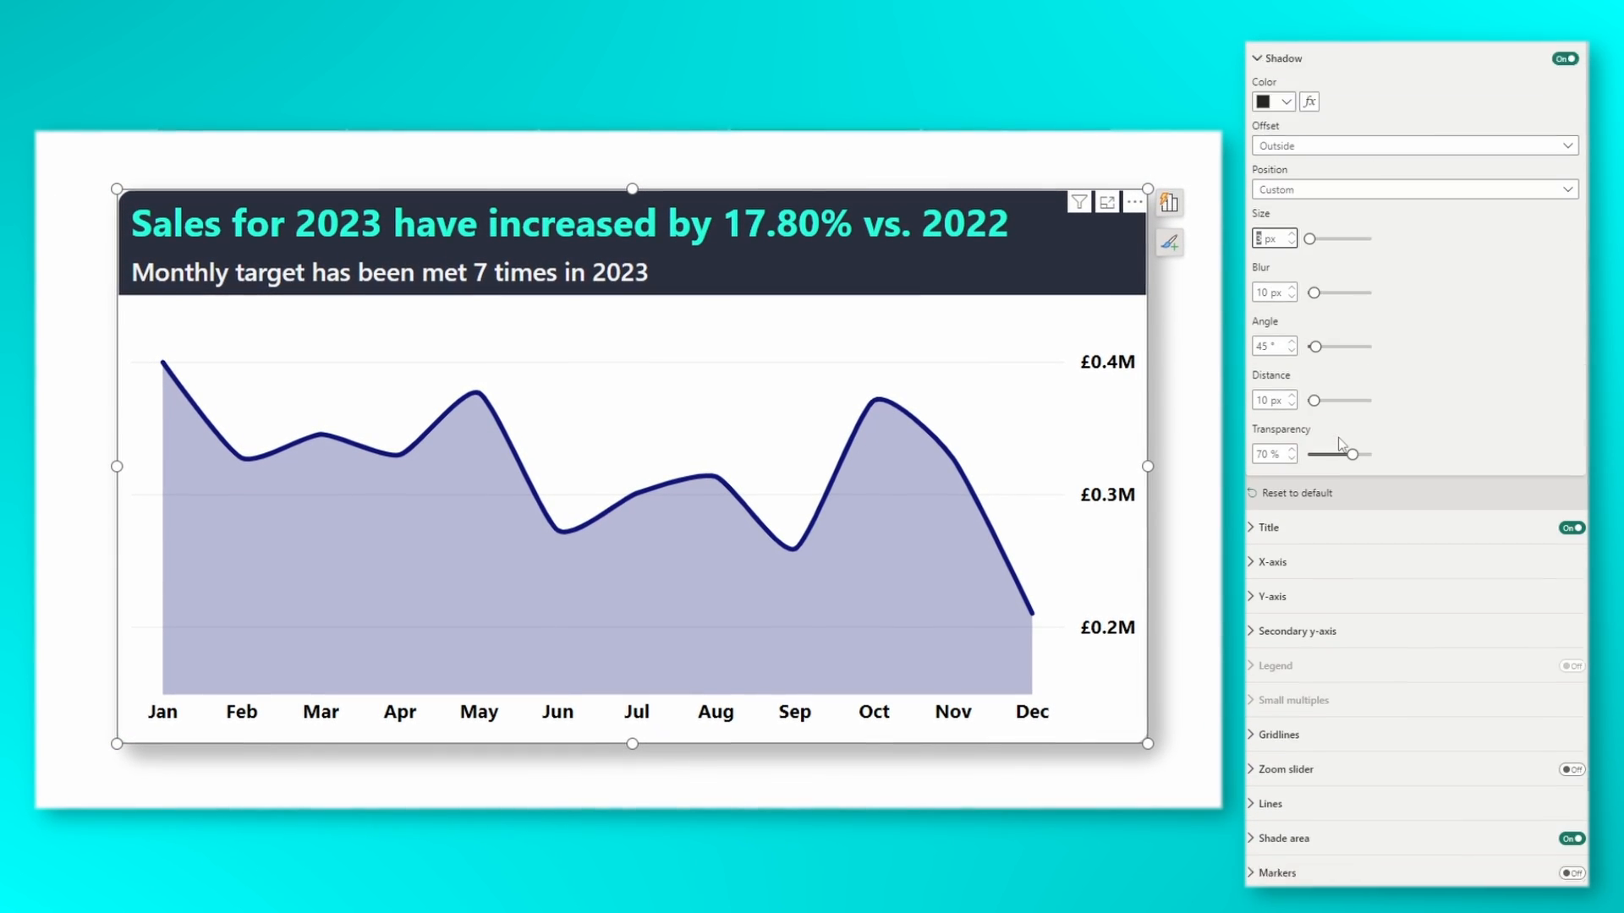
text(1)
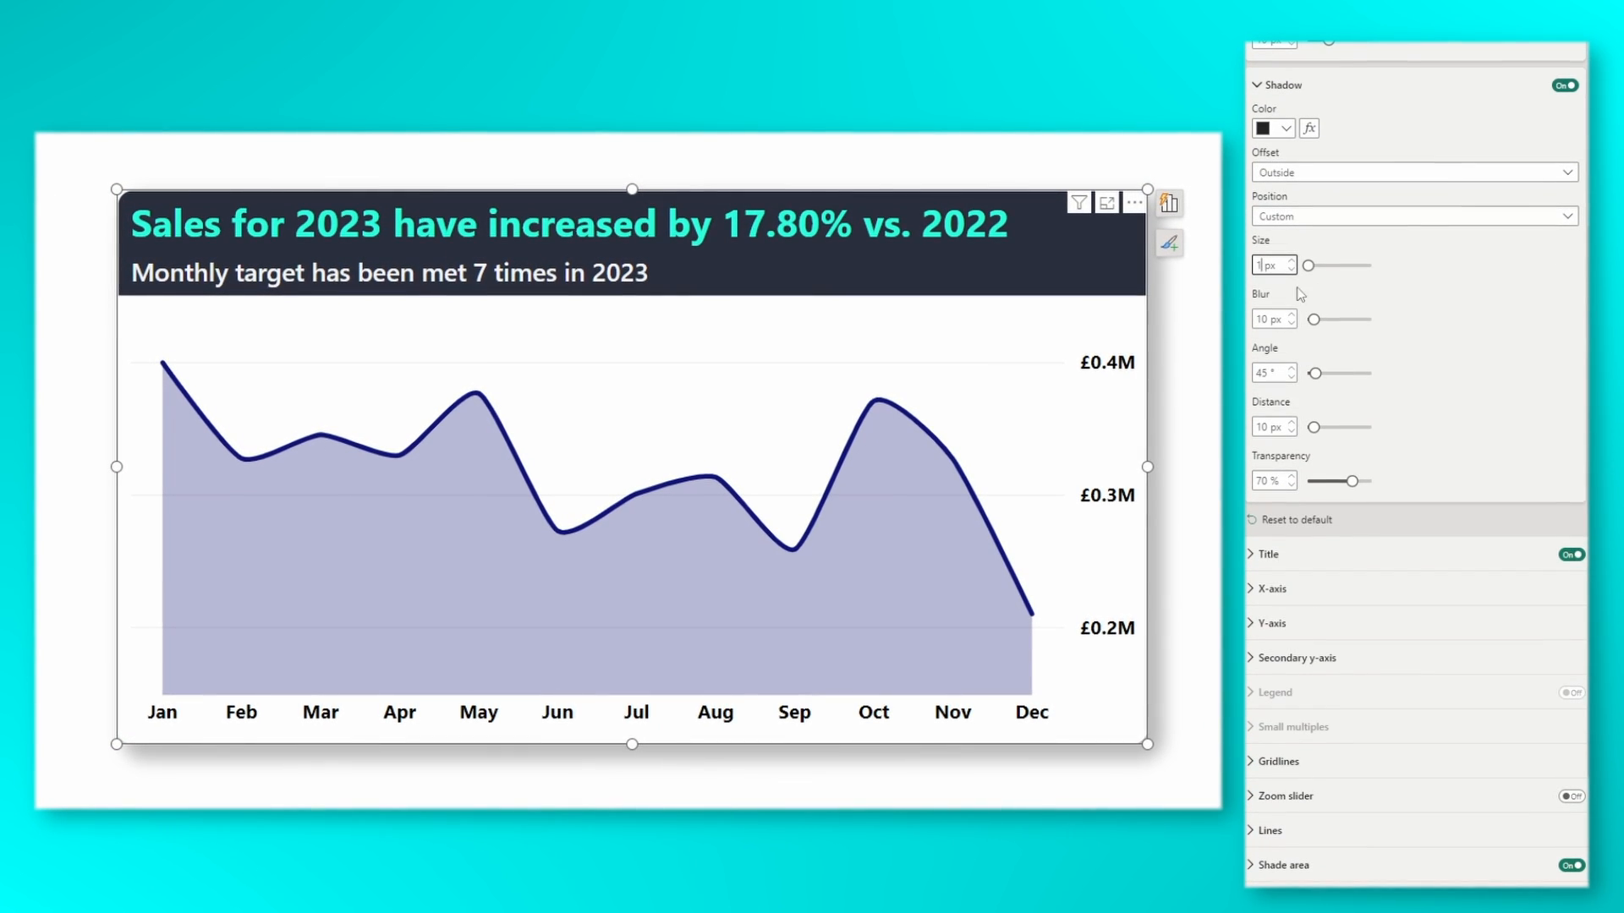
double_click(1267, 320)
text(5)
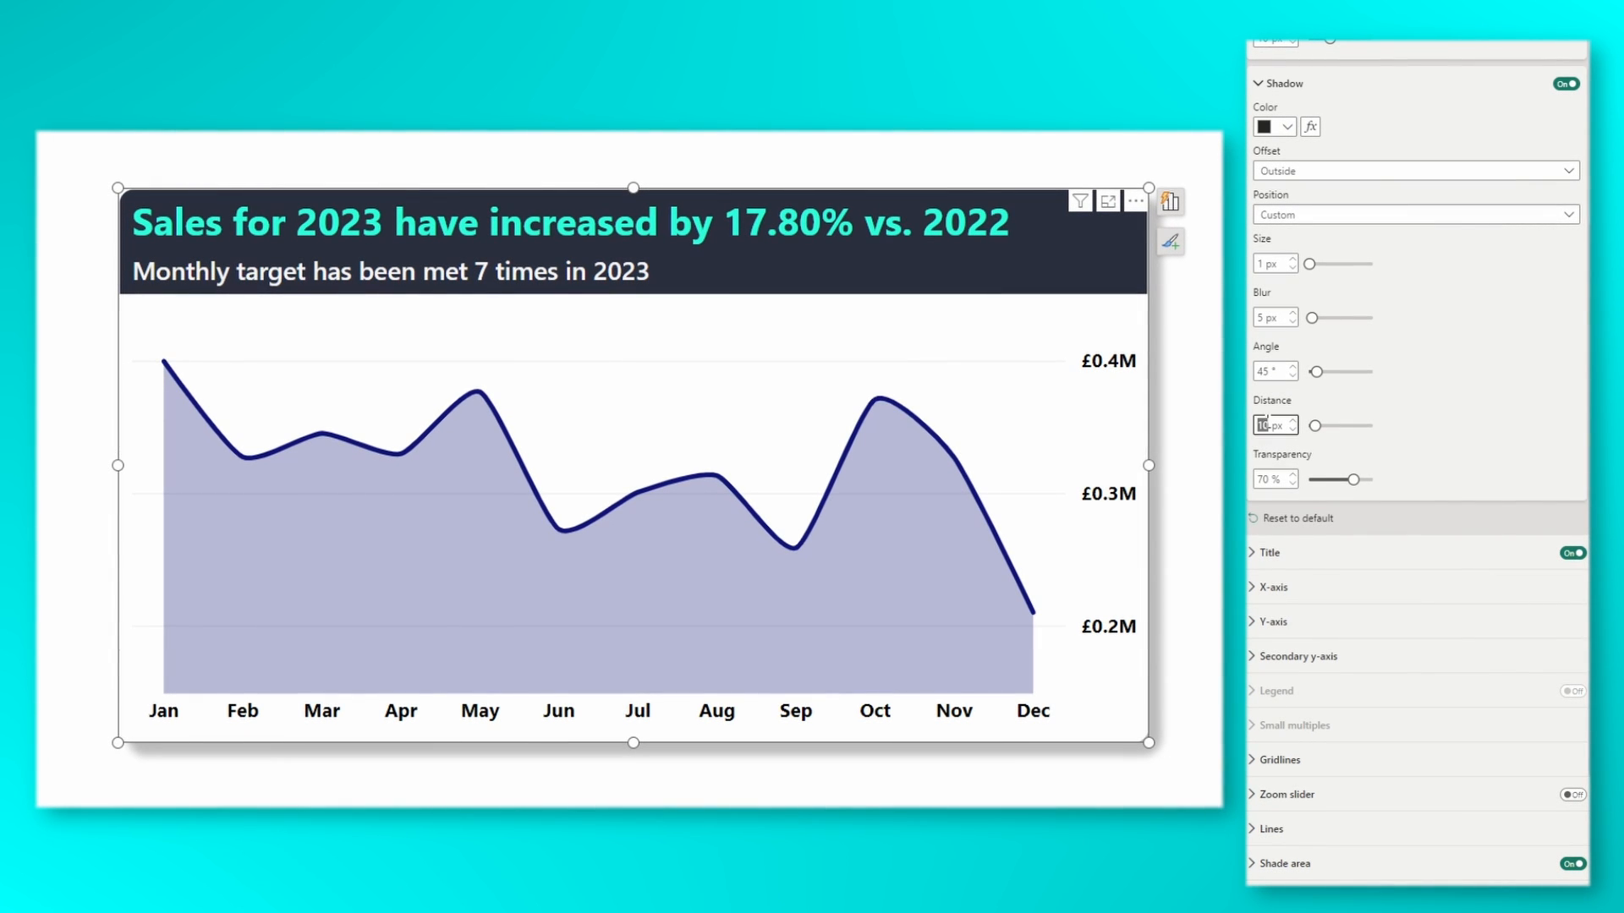
text(2)
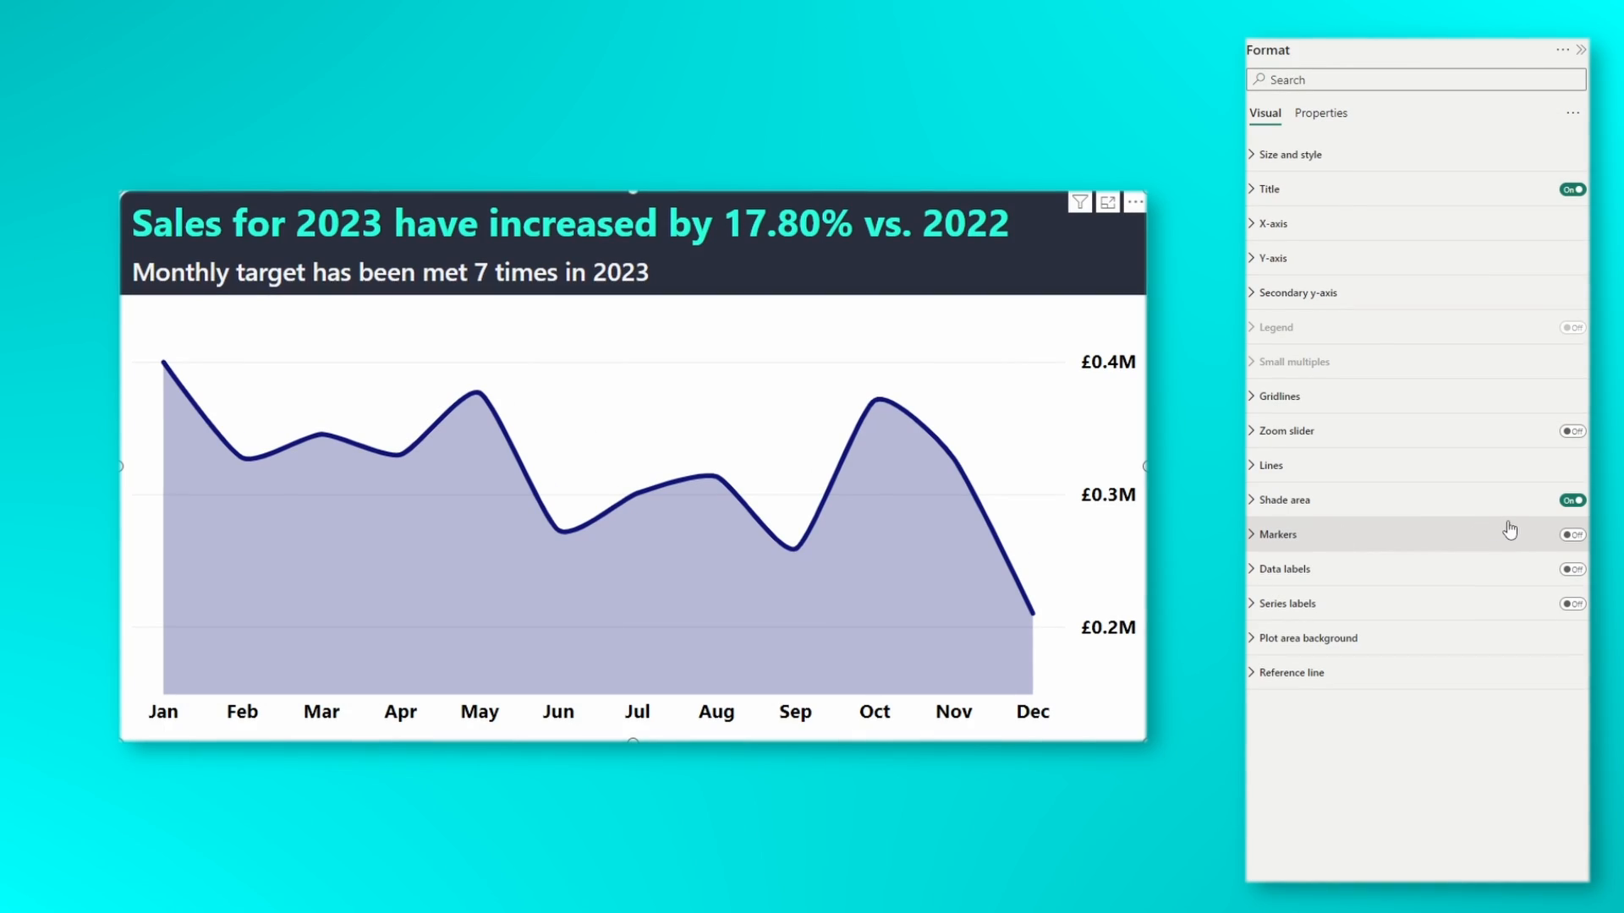
Step: Turn on the line's markers, with size 4 px and turquoise as the default color
click(1571, 535)
click(1330, 534)
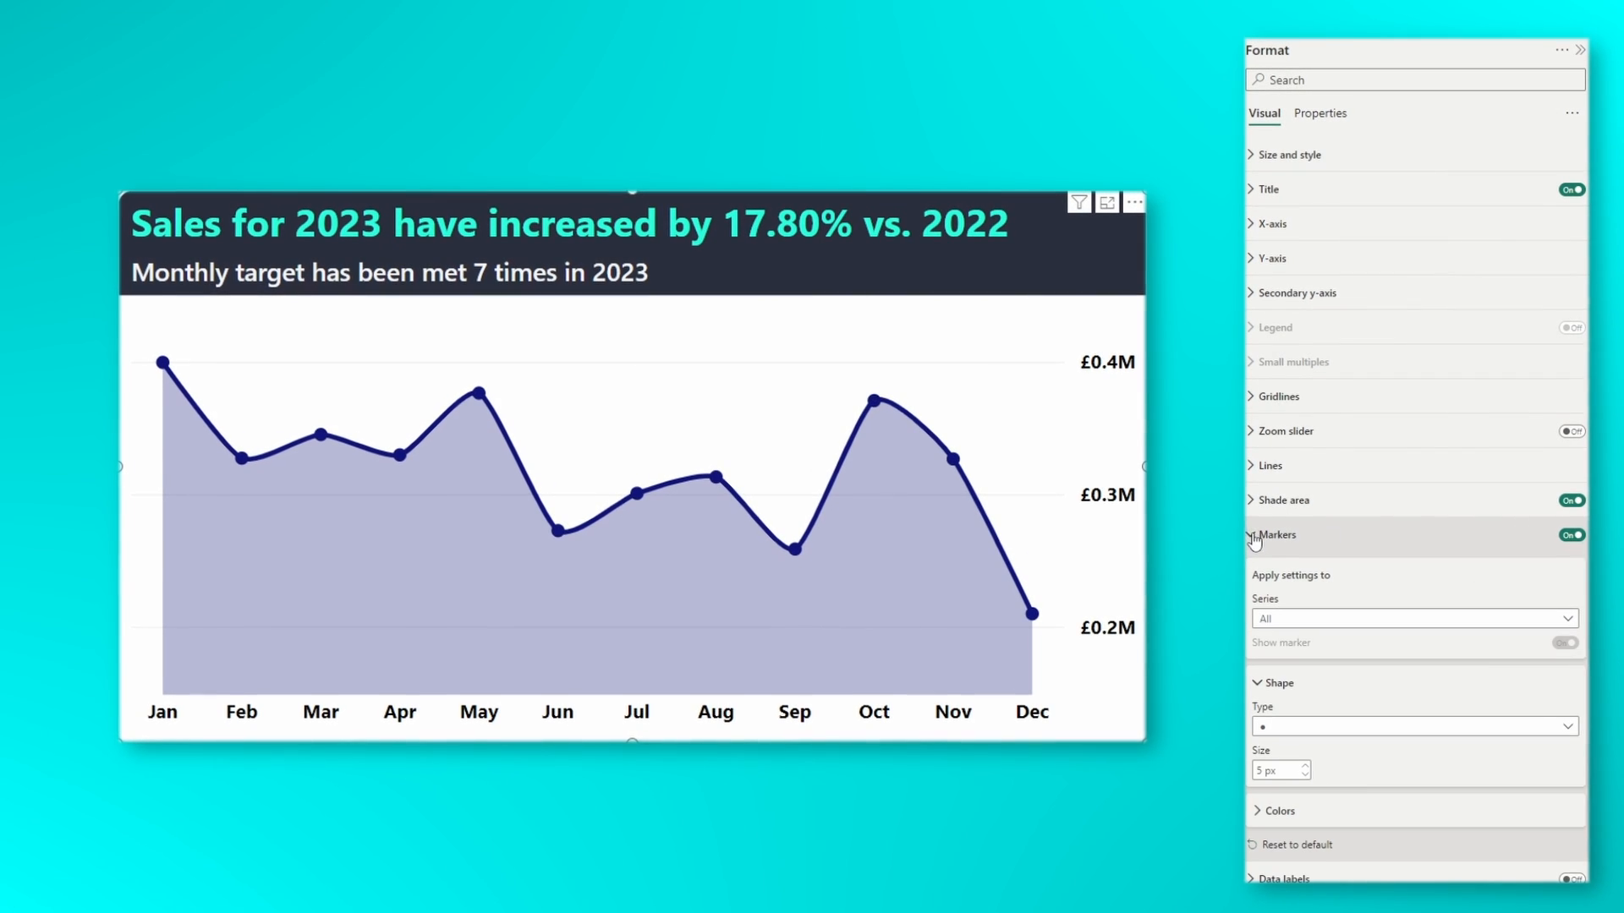
click(1281, 811)
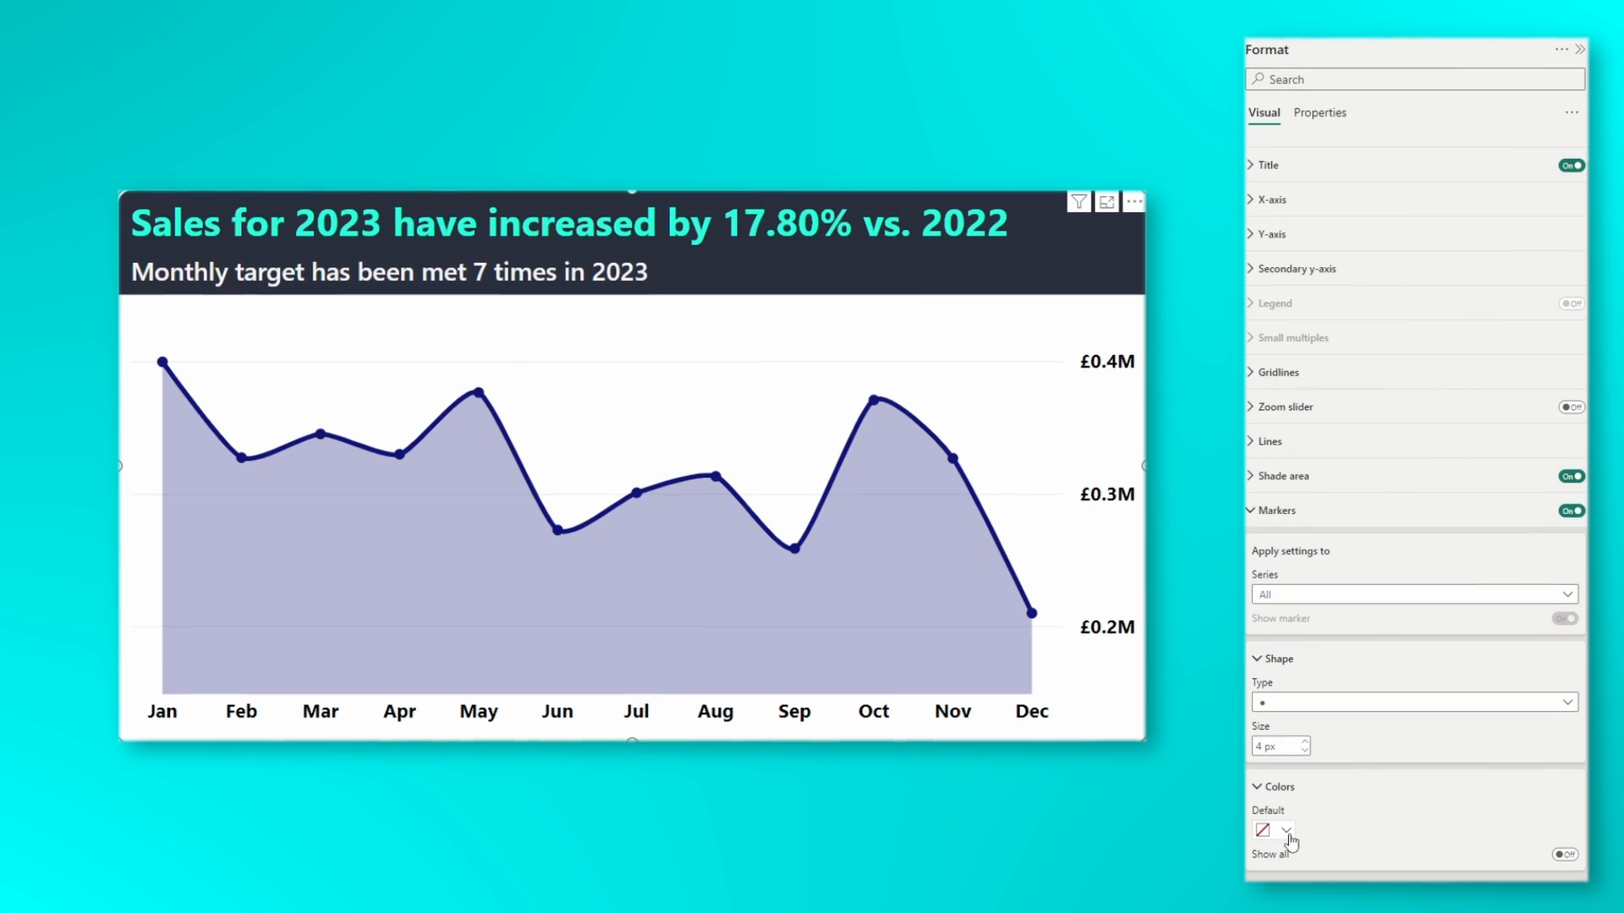
click(1287, 829)
click(1370, 760)
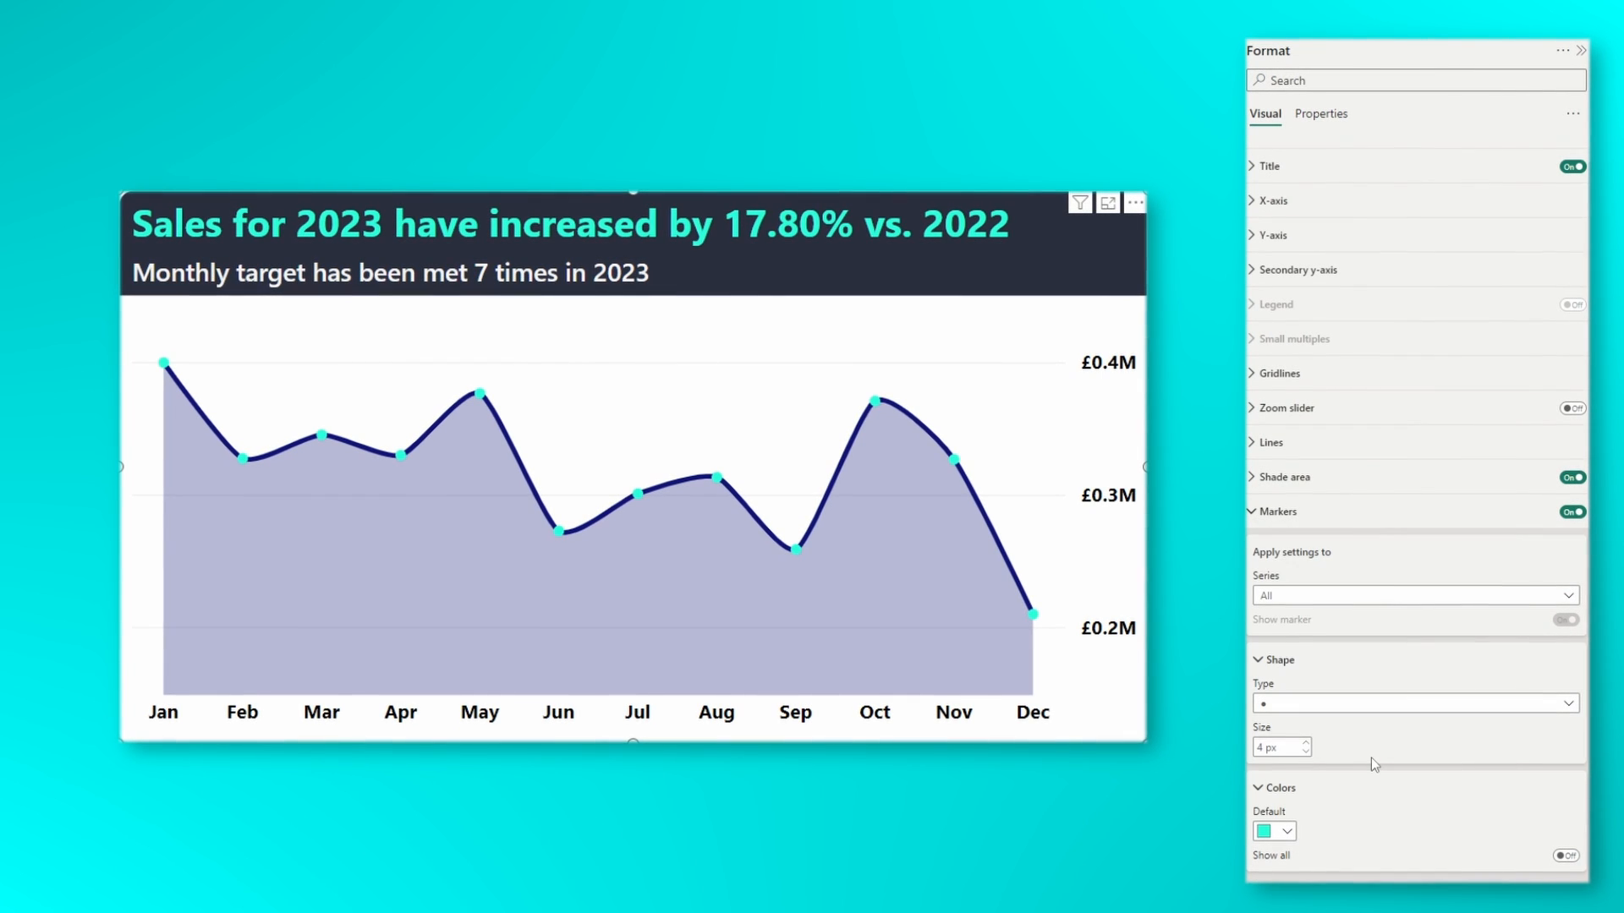
Step: Show marker colors for all months and assign individual colors to the Jan and Feb markers
click(1566, 856)
scroll(1415, 868, down, 3)
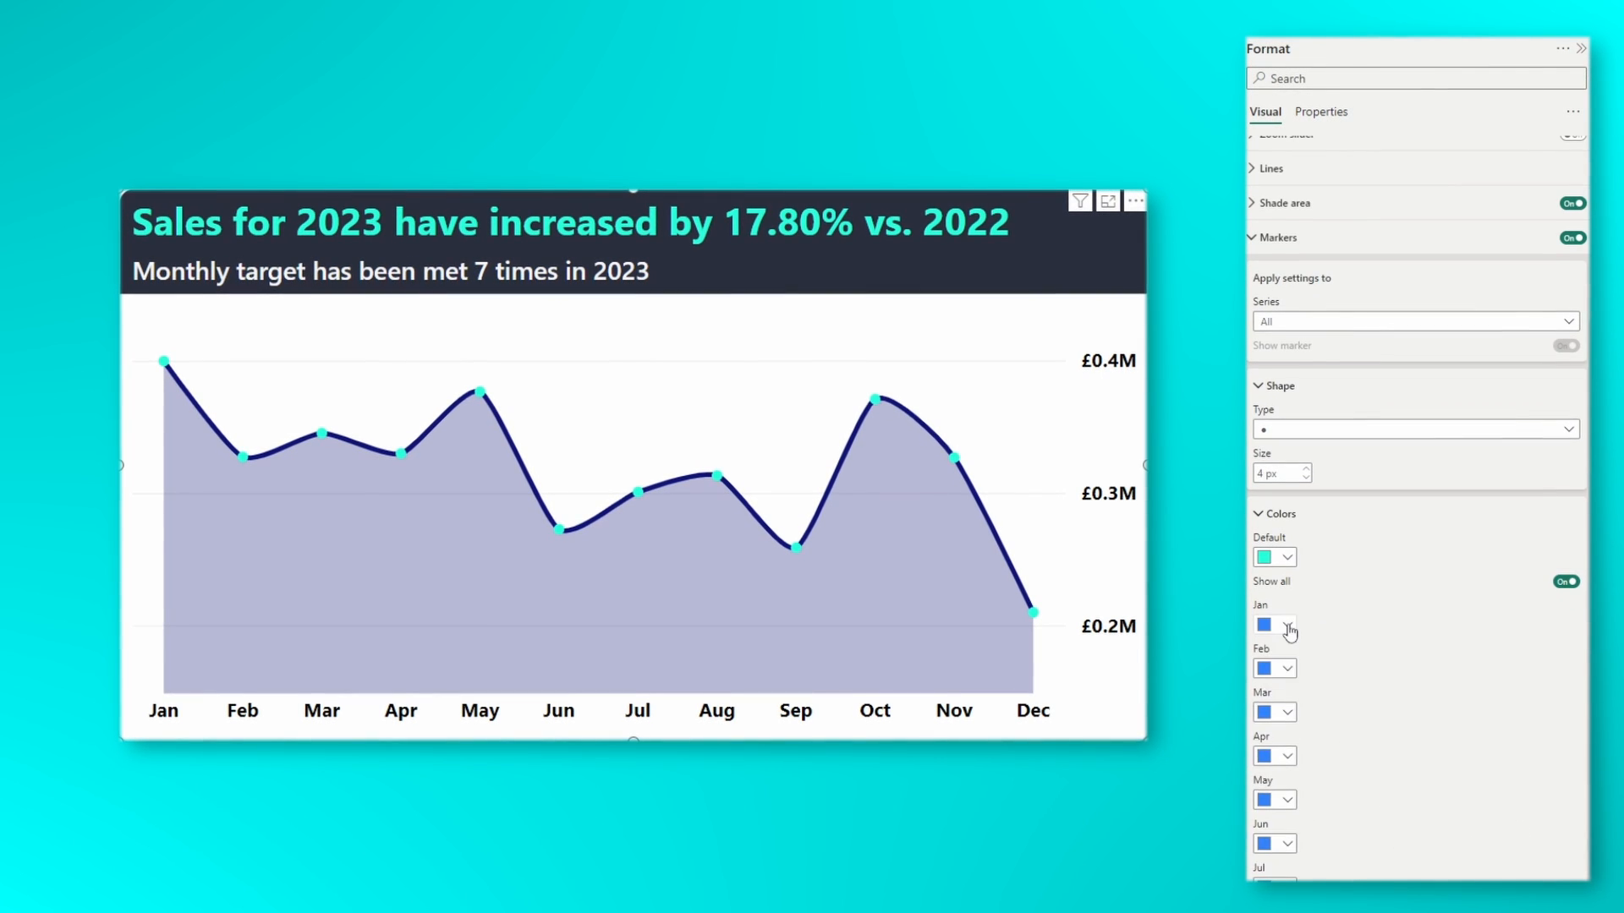
click(1286, 627)
click(1298, 685)
click(1286, 670)
click(1323, 729)
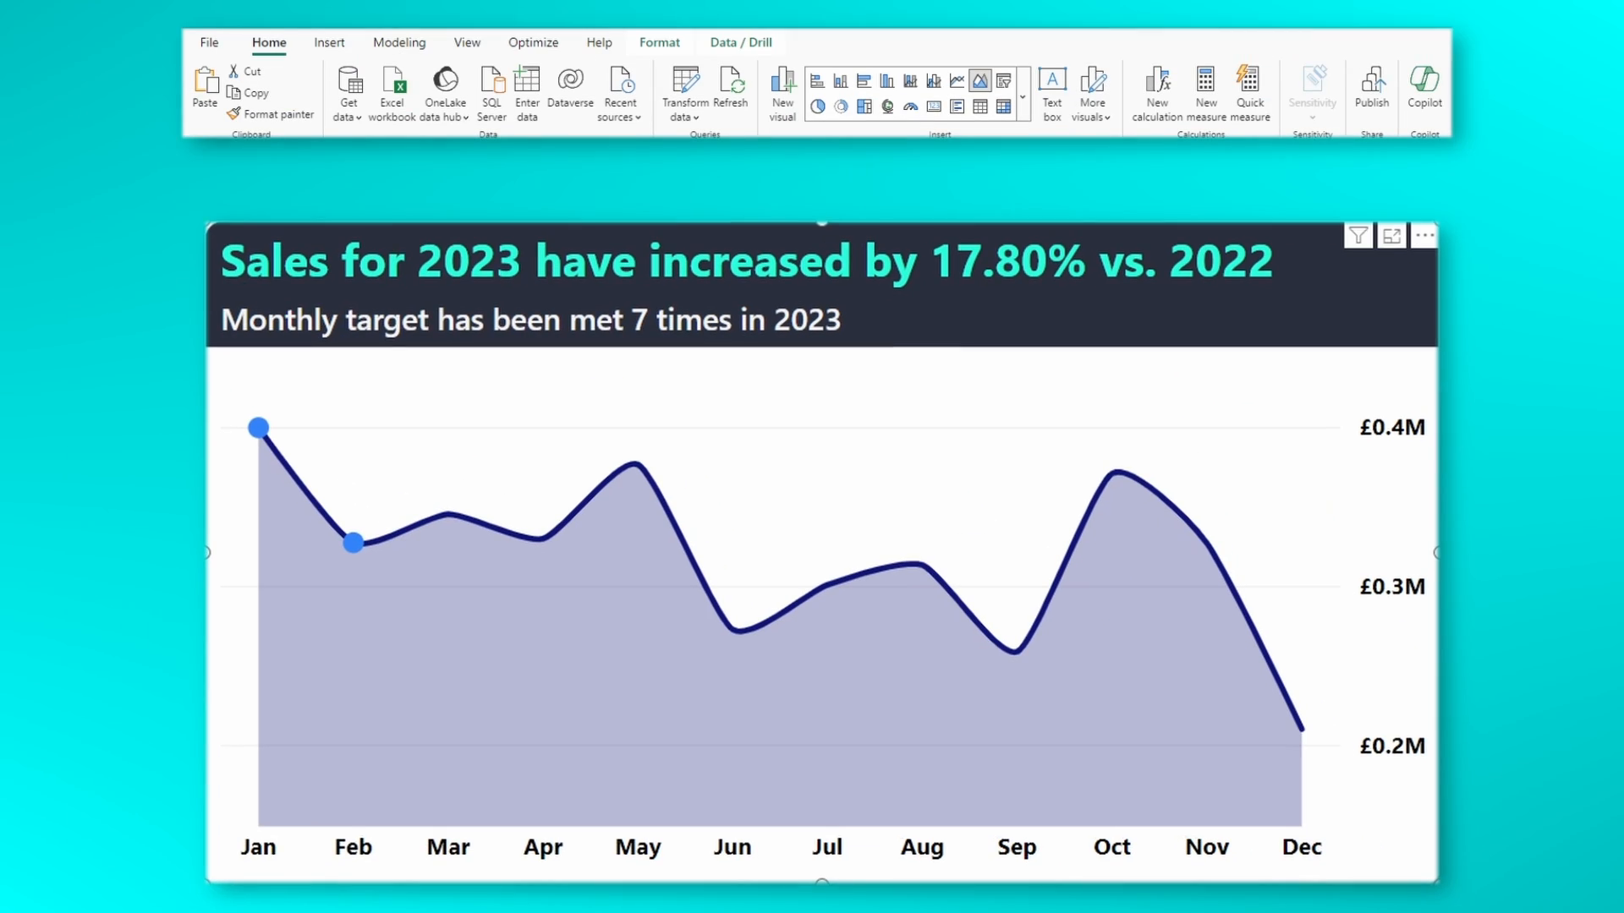
Step: Convert the area chart to a clustered column chart and review the GREEN and RED conditions in the SALES TARGET COLOUR measure
click(886, 81)
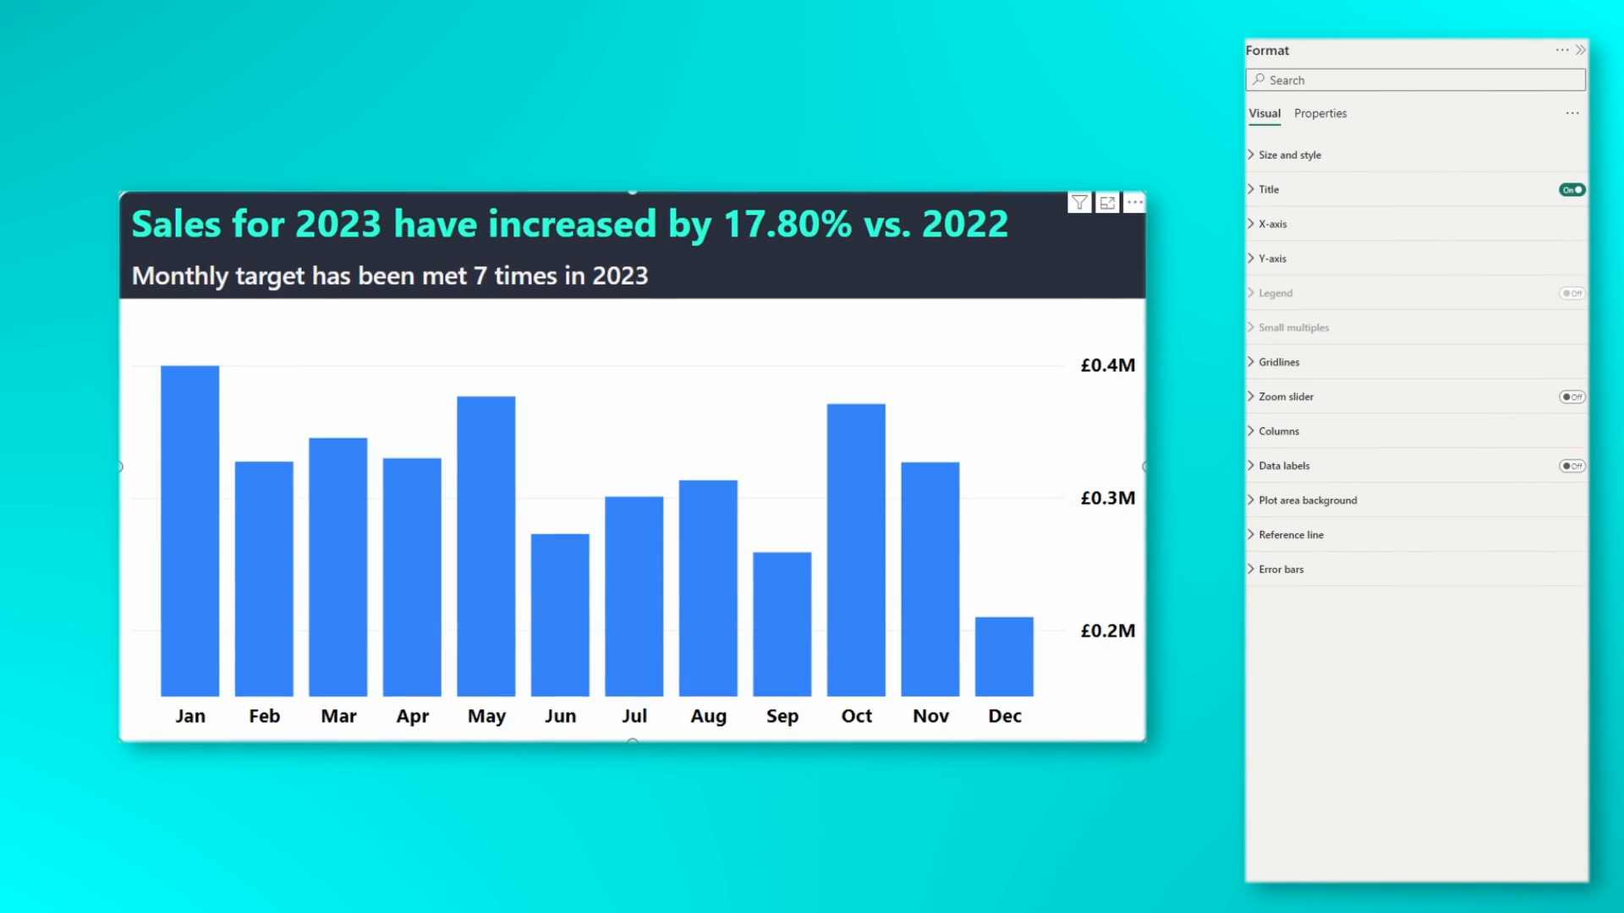
click(1277, 431)
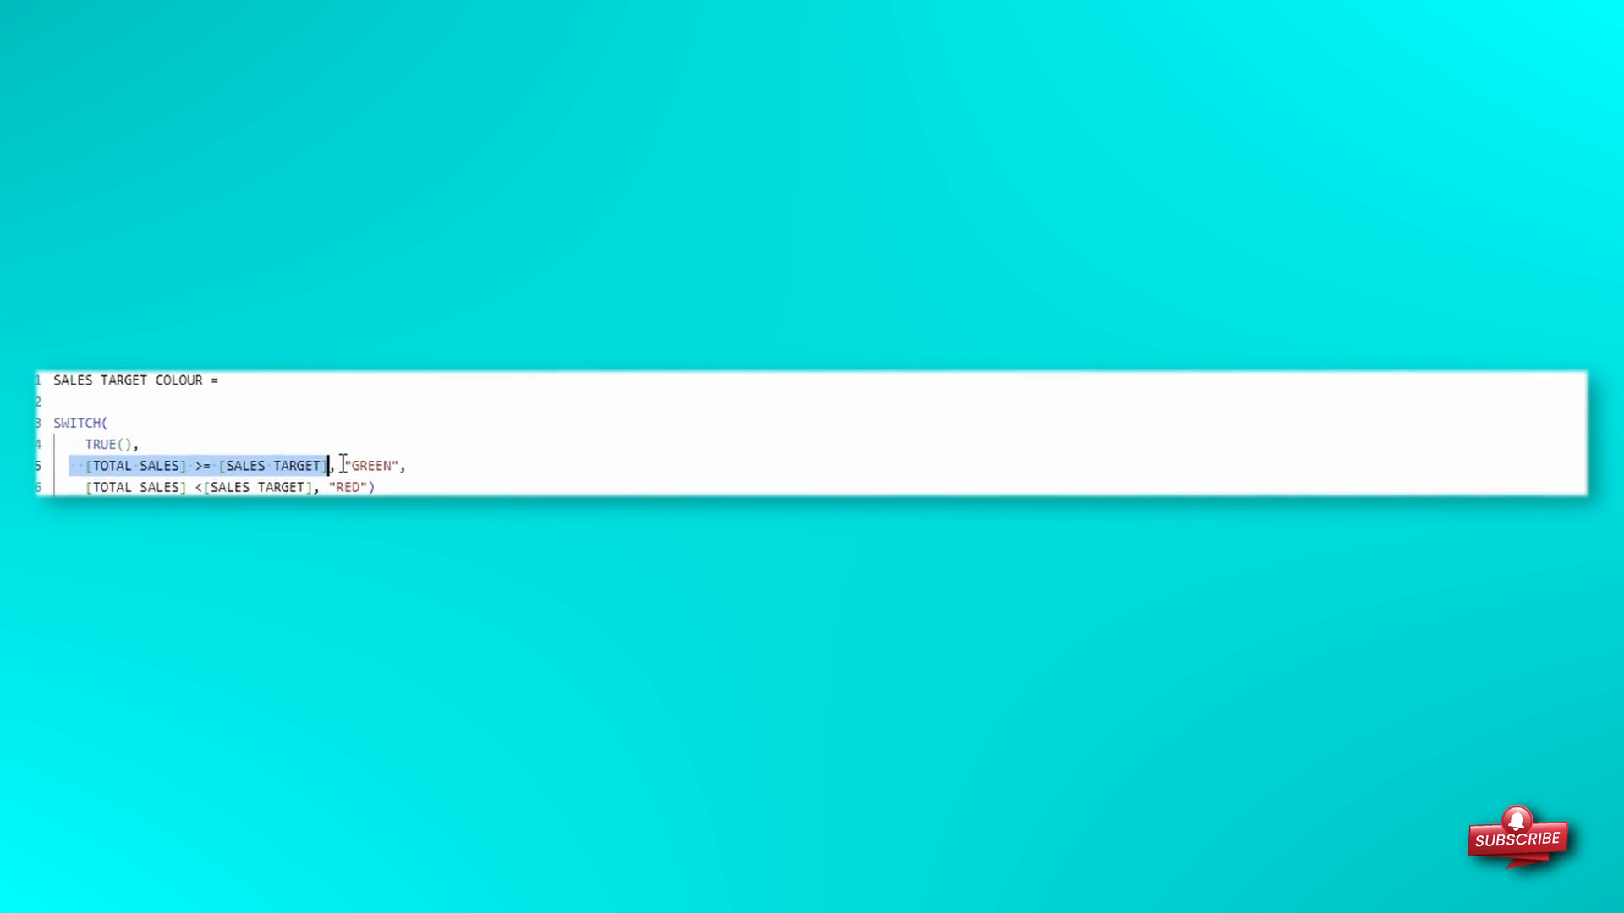
drag(344, 466, 370, 486)
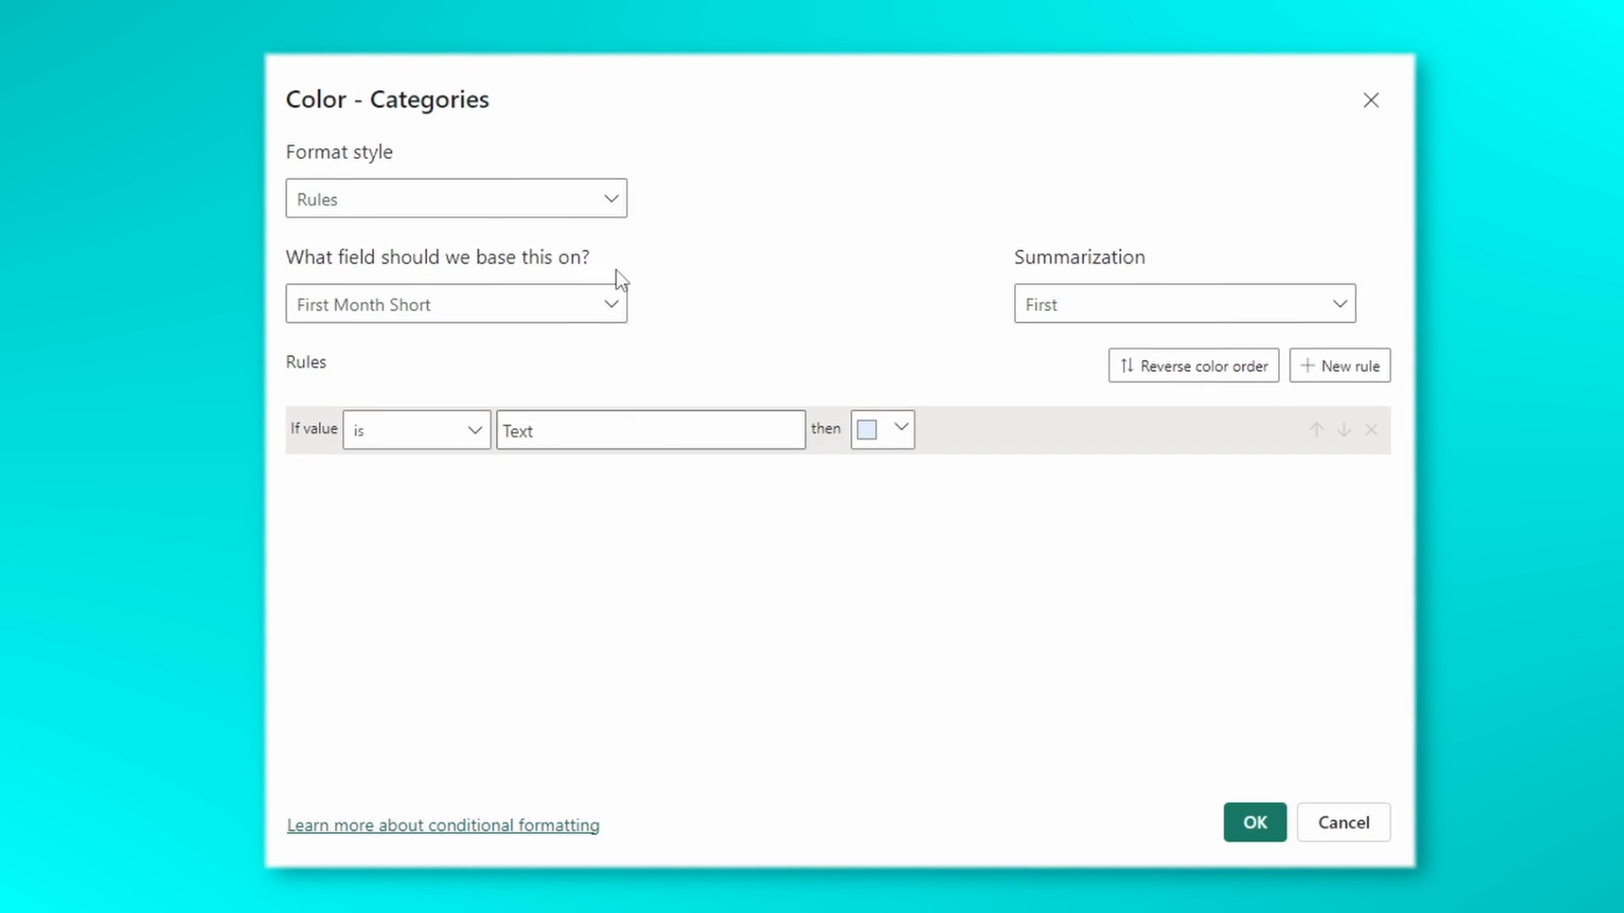
Step: Color the columns by field value using the SALES TARGET COLOUR measure from KEY MEASURES, and convert the visual back to an area chart
click(474, 200)
click(329, 316)
click(332, 315)
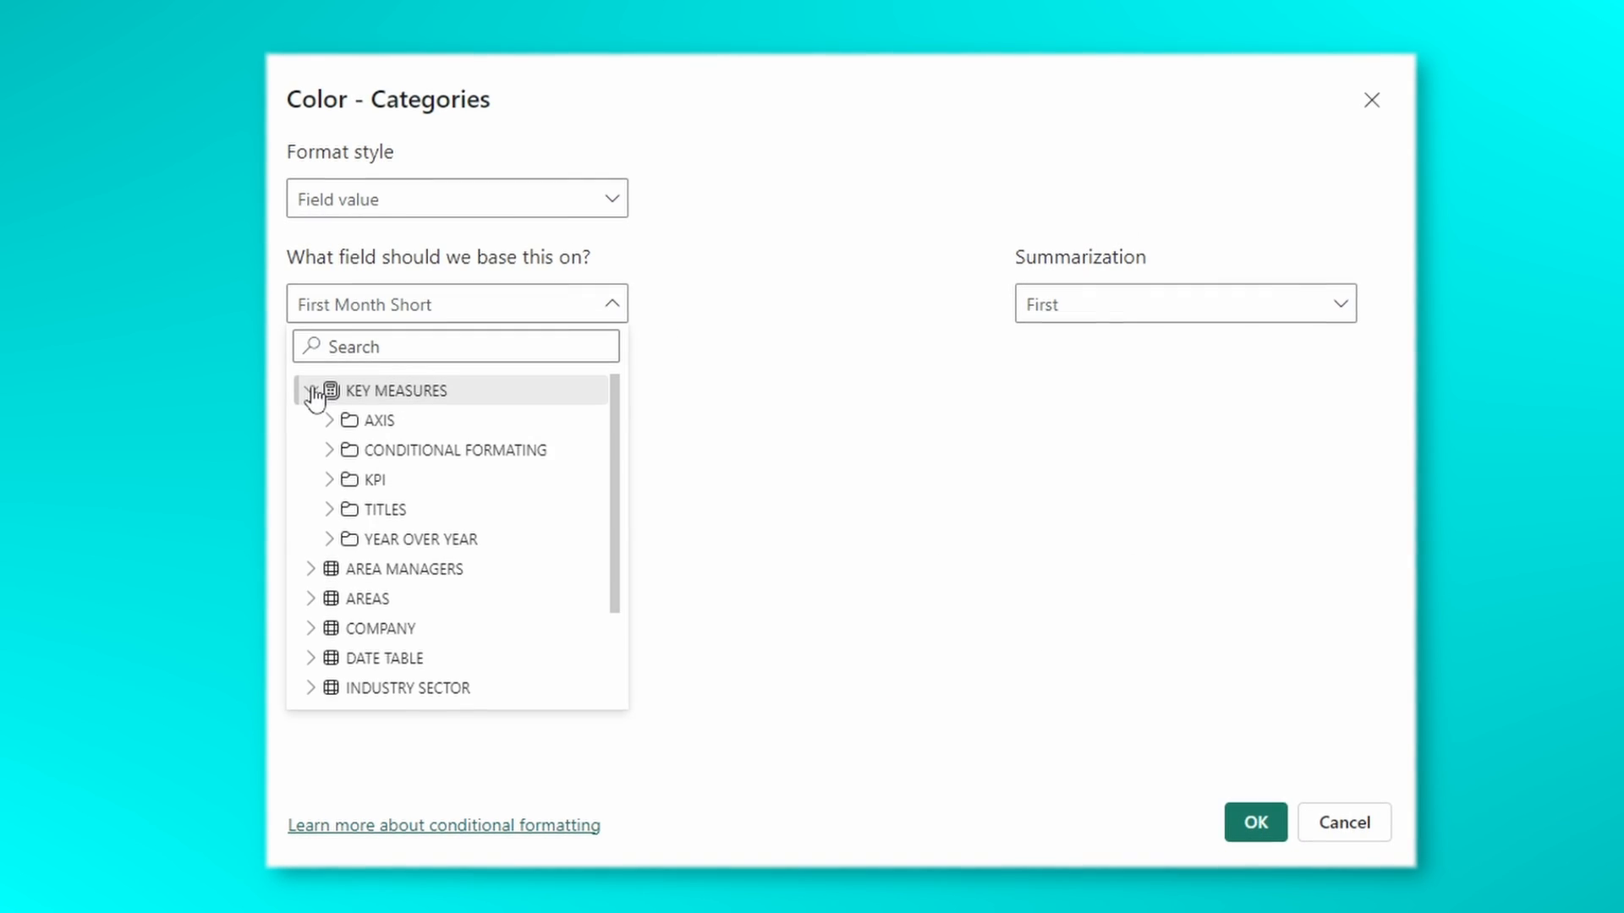
click(328, 449)
click(444, 481)
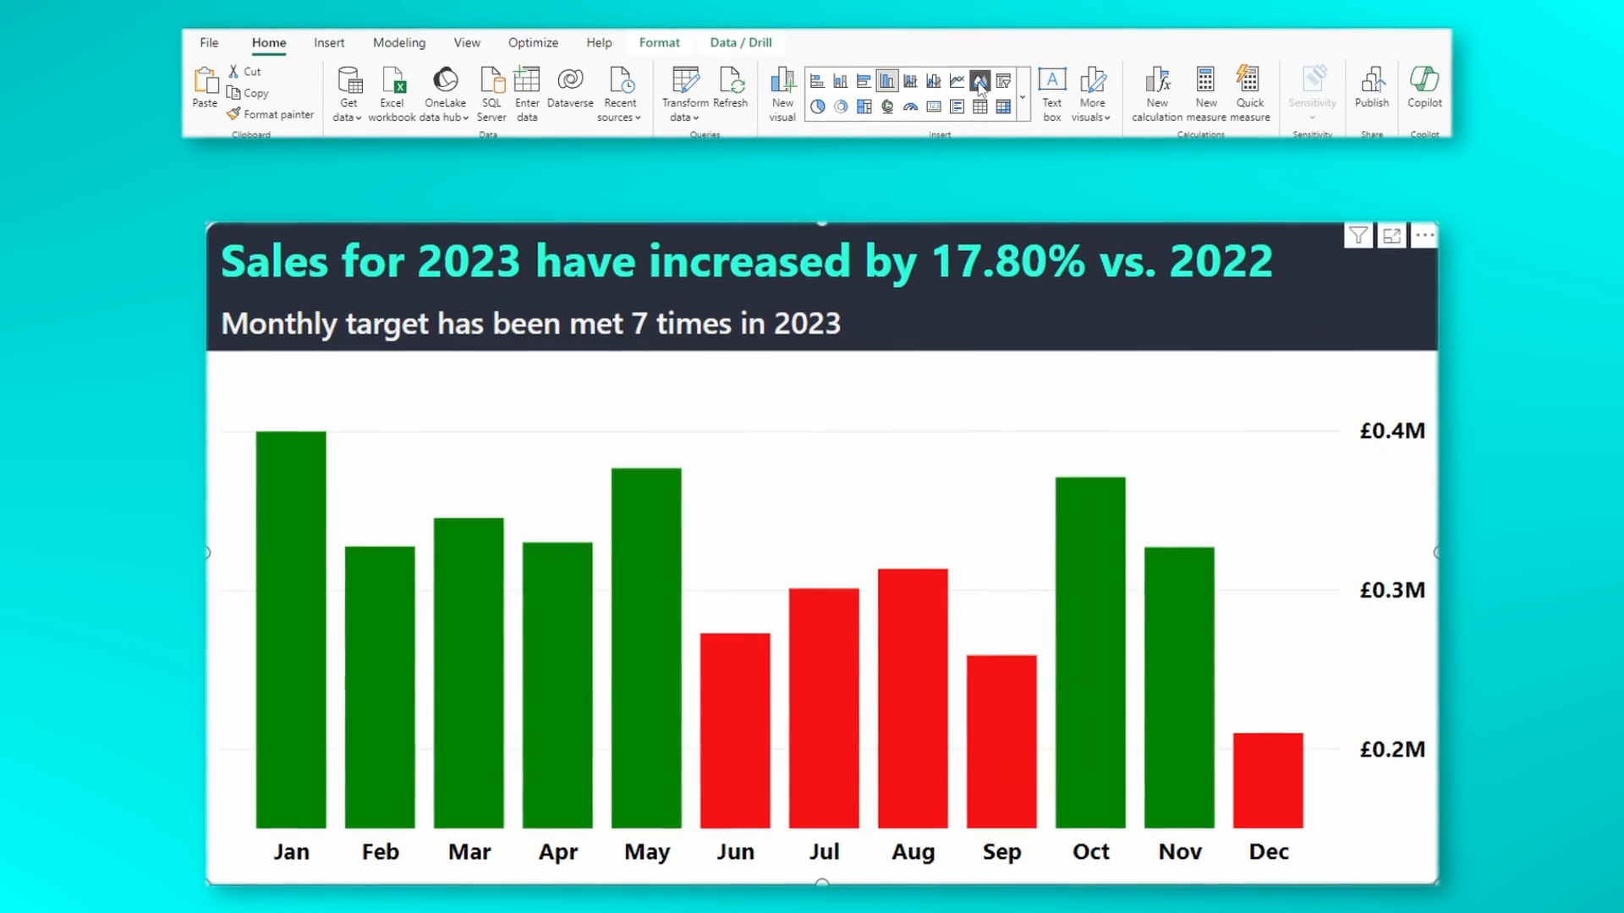
click(980, 82)
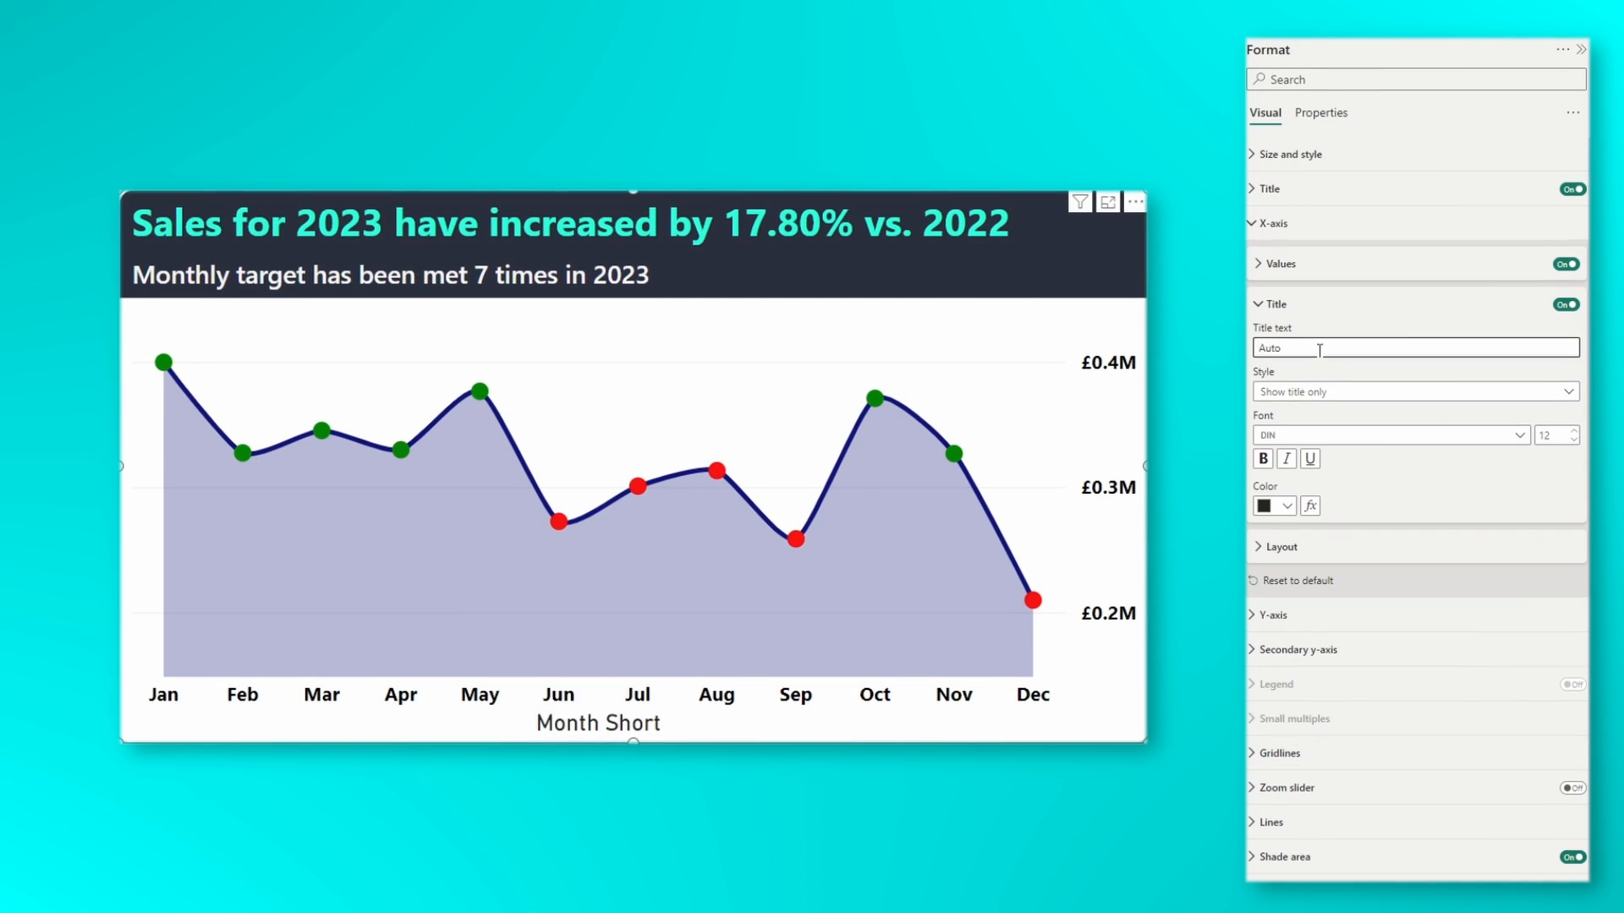
Step: Set the X-axis title text to "Green - monthly target met; Red - monthly target not met"
text(Green - monthly target met; Red - monthly )
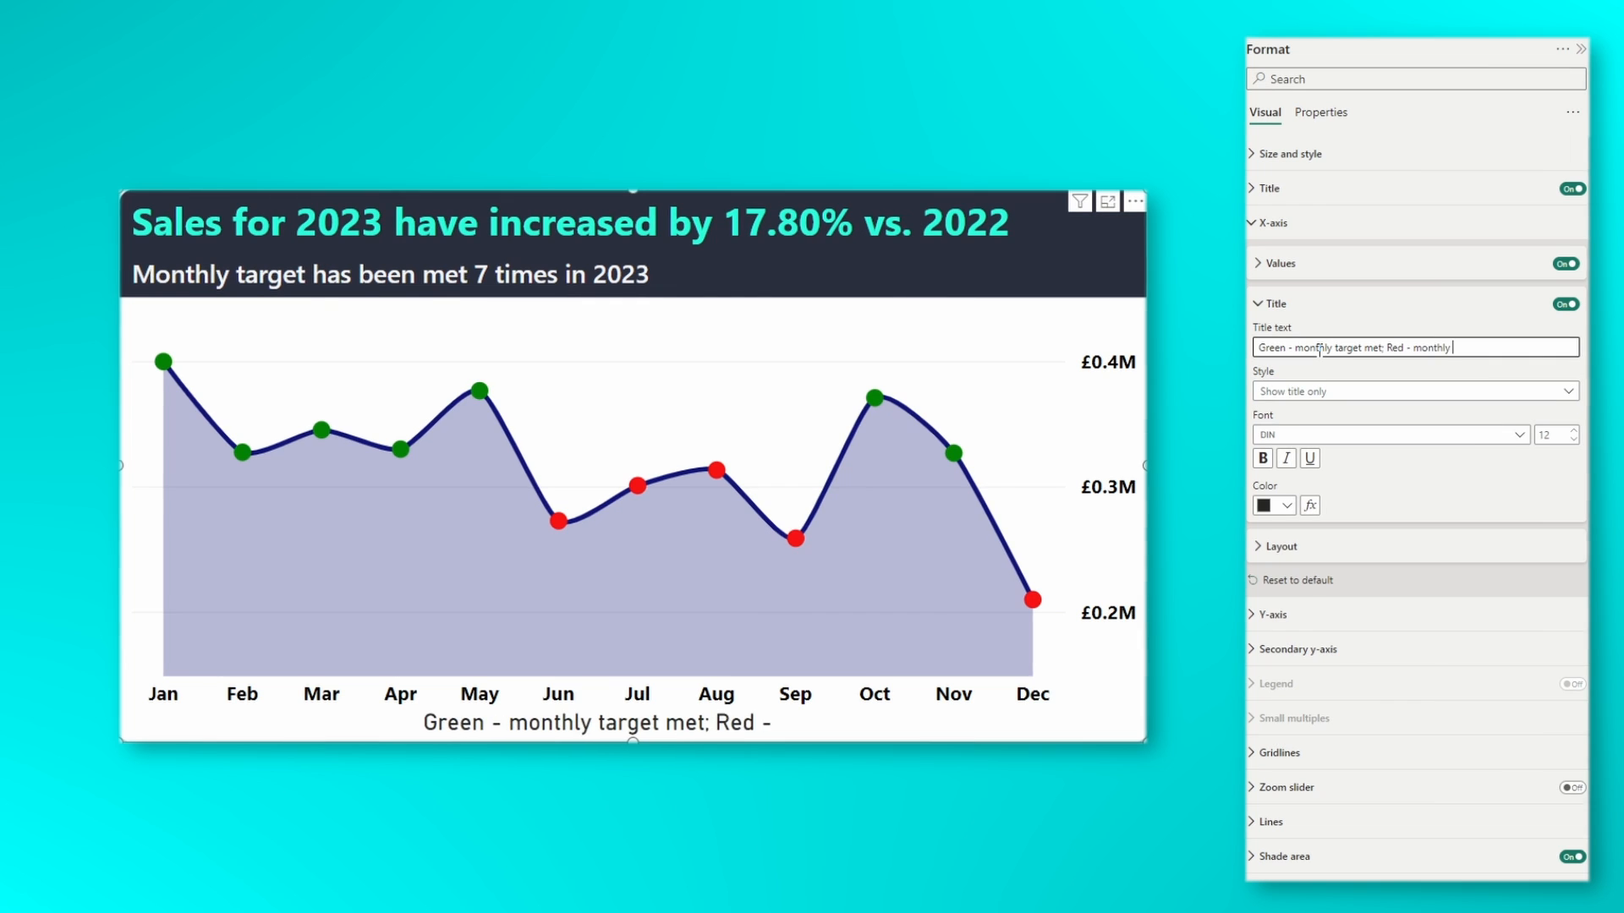
text(target not met)
Step: Restyle the X-axis title with a different font and font size, light grey color and italics
click(1387, 435)
click(1343, 554)
double_click(1574, 439)
click(1275, 506)
click(1276, 648)
click(1286, 459)
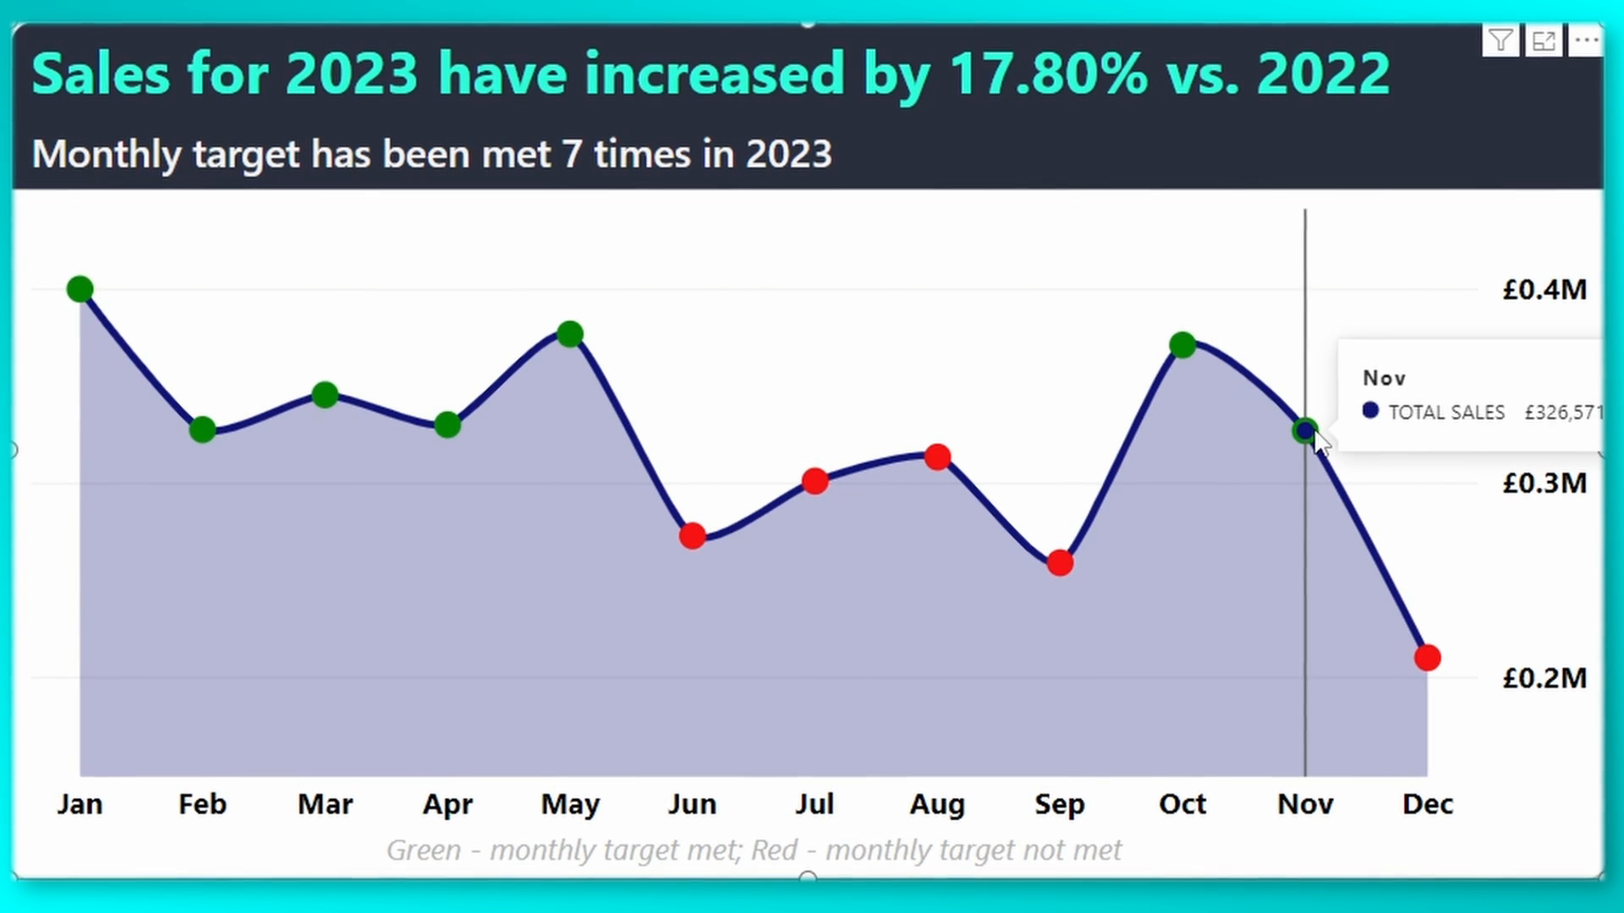
Step: Inspect the TOTAL SALES tooltips of individual months on the finished area chart
mouse_move(1232, 372)
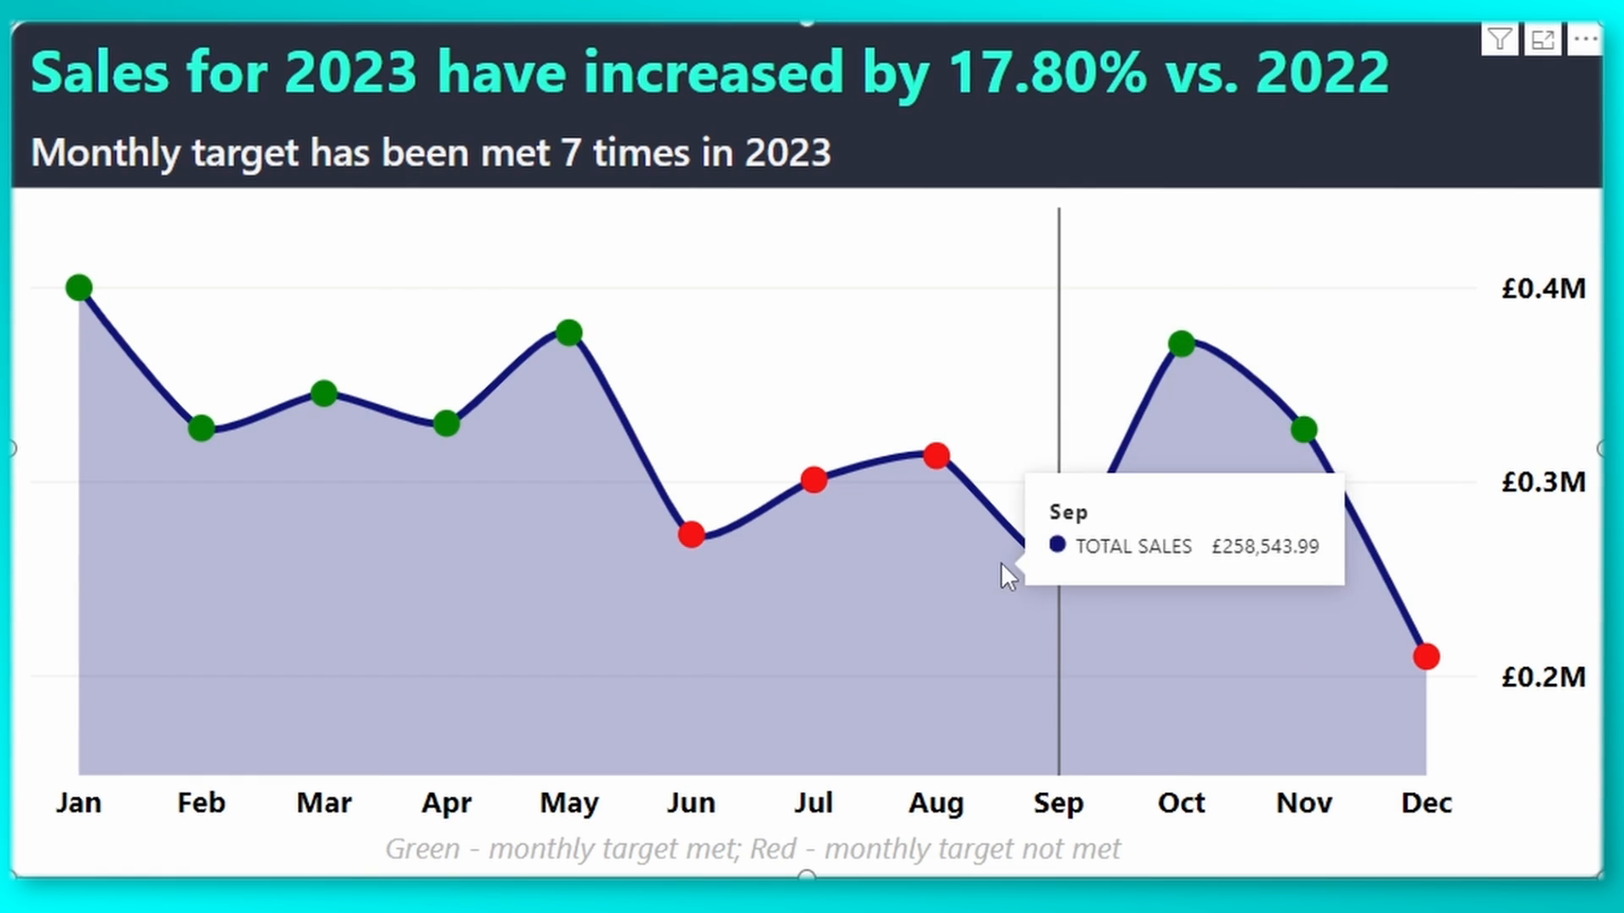
mouse_move(937, 461)
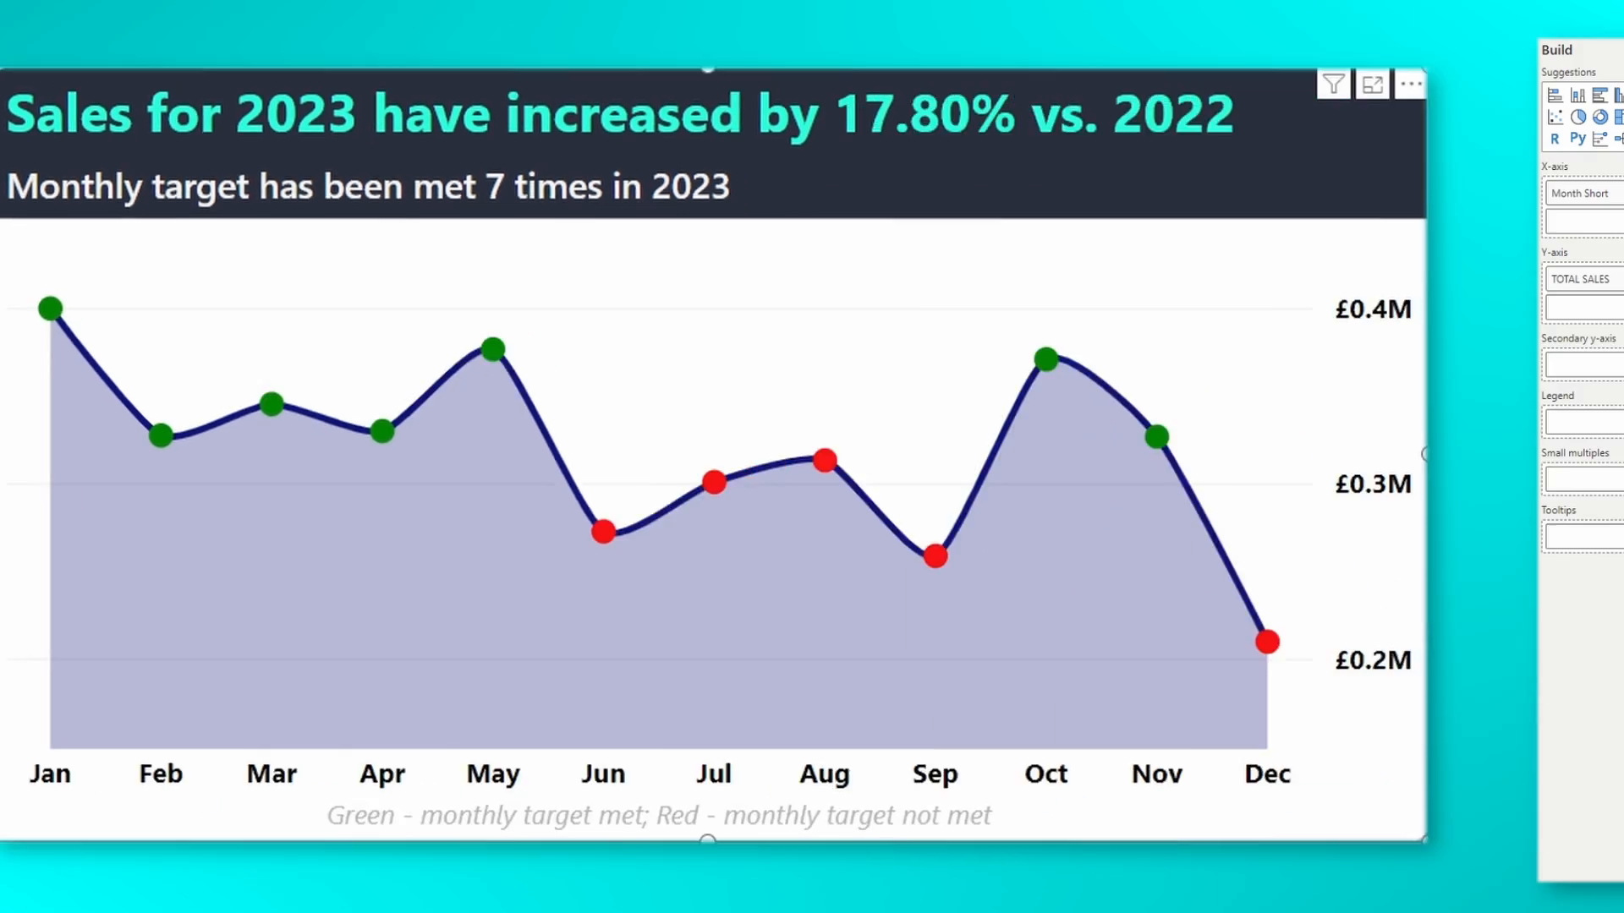
Step: Add the YoY % measure to the chart's tooltips and rename the TOTAL SALES field to "Total sales"
drag(1623, 68, 1623, 278)
drag(1176, 537, 1154, 538)
double_click(1057, 279)
text(Total sales)
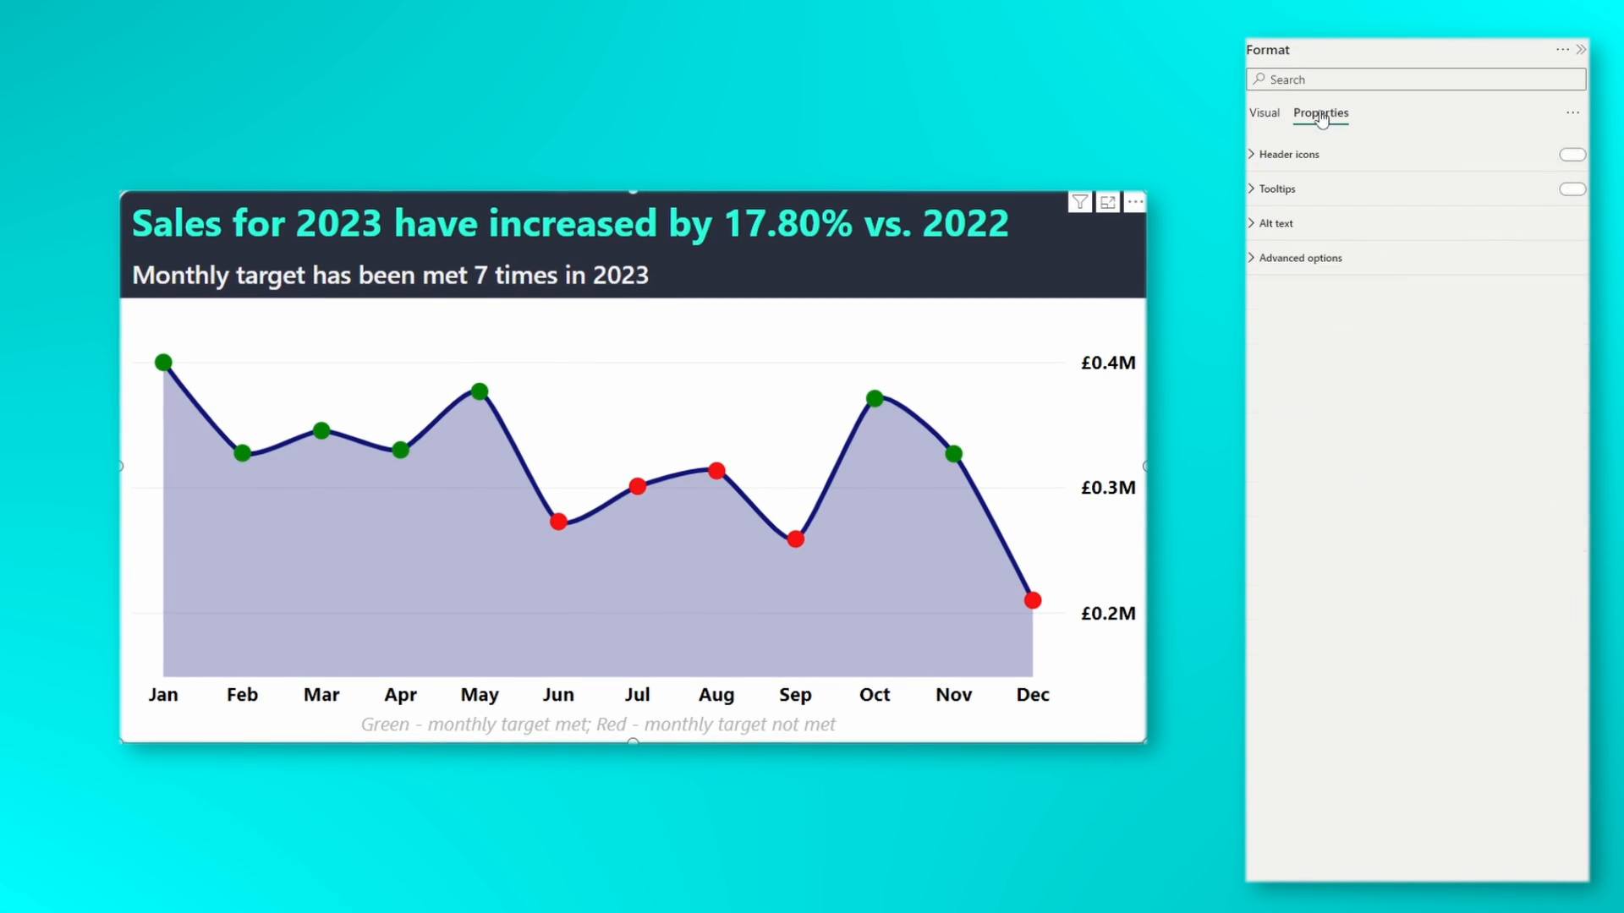
Step: Format the tooltip text in Segoe UI Semibold with white label and value colors
click(1273, 188)
click(1257, 357)
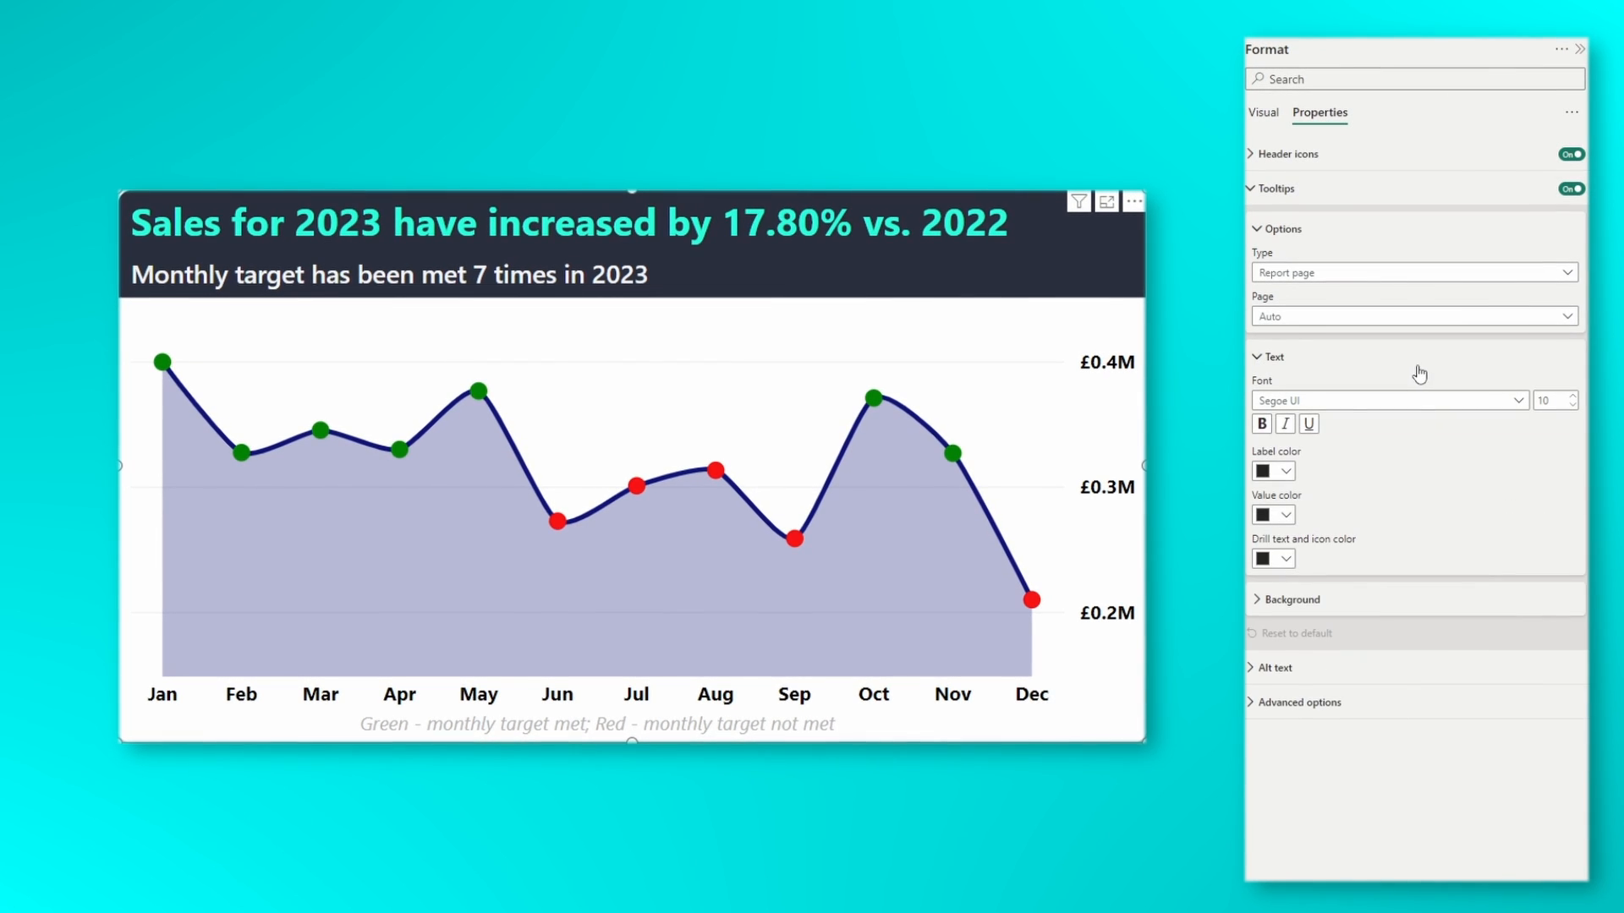
click(1424, 401)
click(1348, 587)
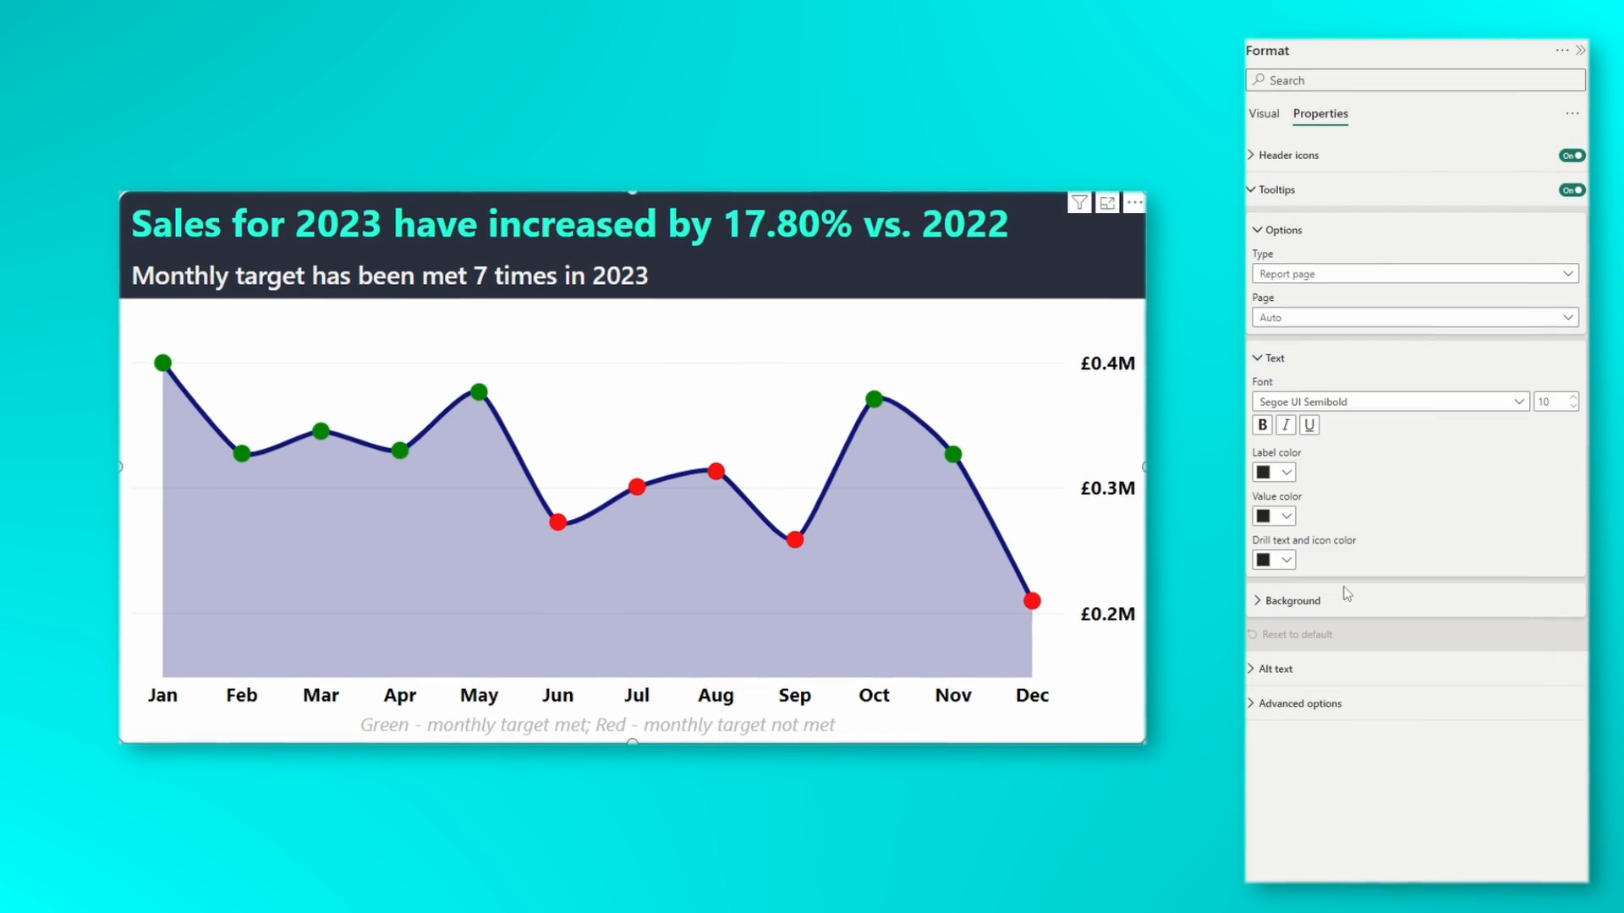
click(1289, 475)
click(1276, 531)
click(1287, 515)
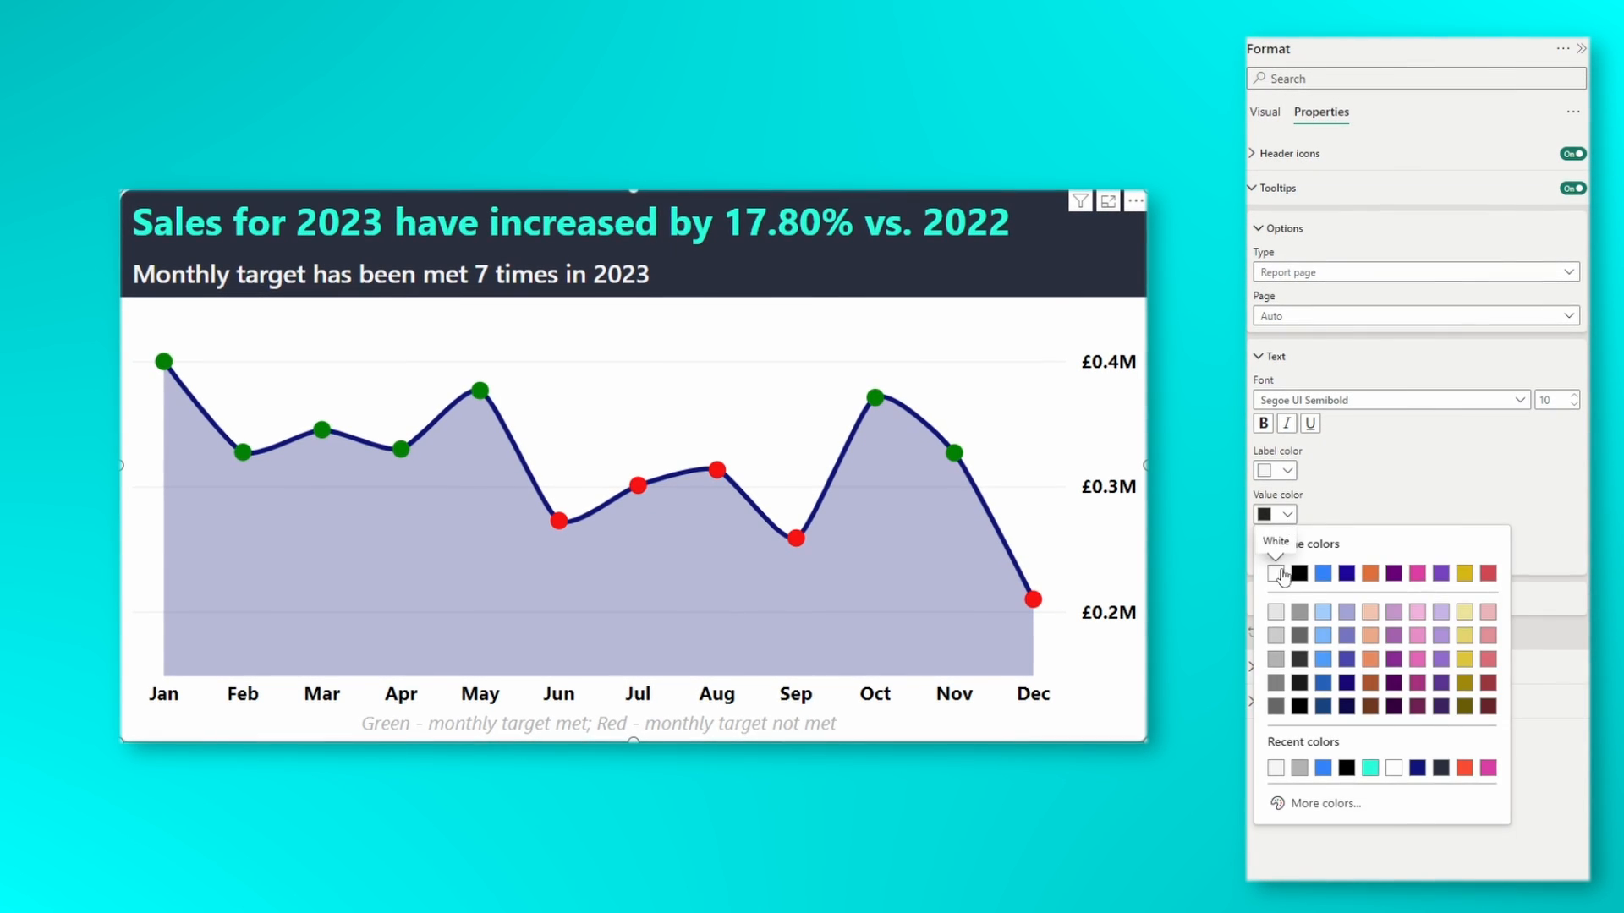
click(1275, 574)
Step: Set the tooltip background to the recently used dark slate color that matches the chart's title background
click(1268, 599)
scroll(1395, 507, down, 1)
click(1273, 555)
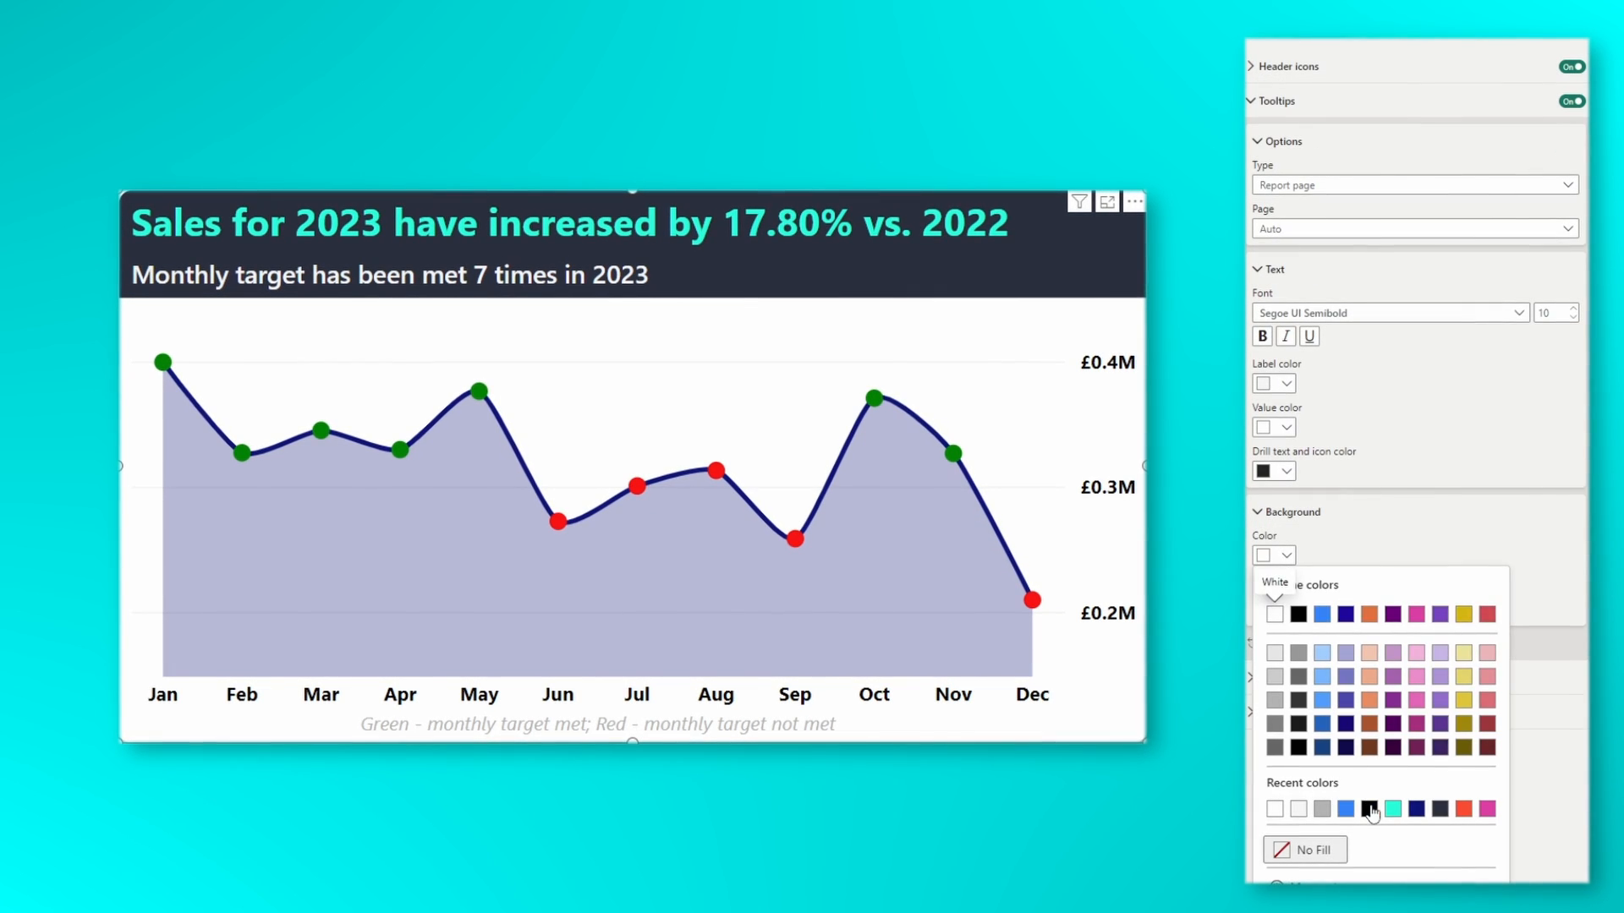
click(1438, 810)
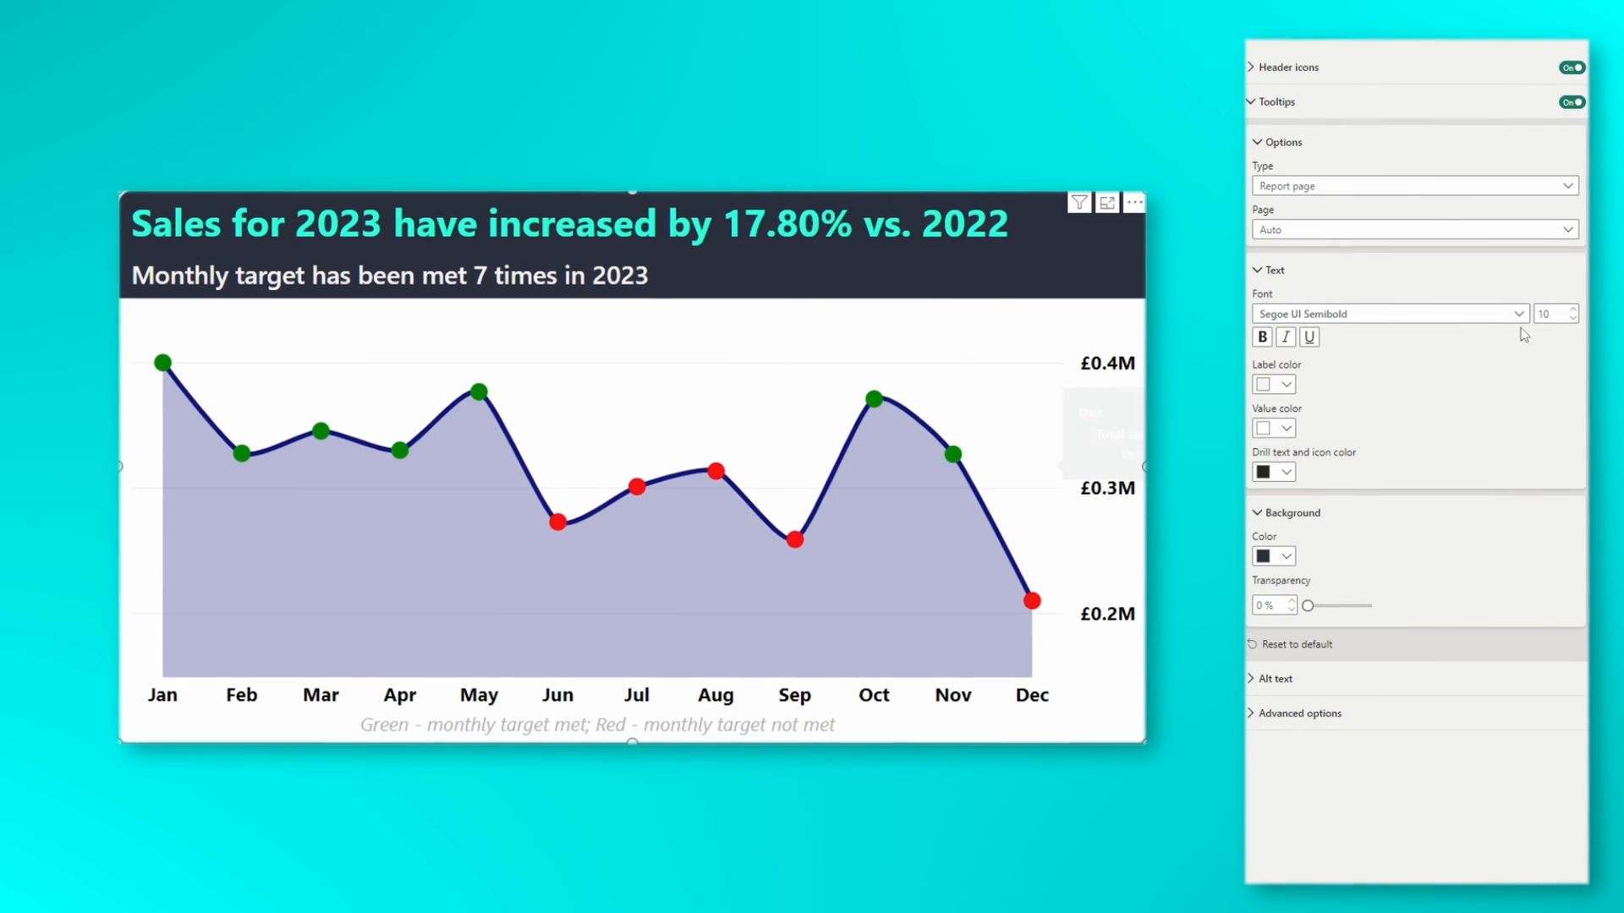
Step: Set the tooltip font size to 12 and check the restyled tooltips on the chart's monthly markers
double_click(1544, 315)
text(12)
click(1532, 378)
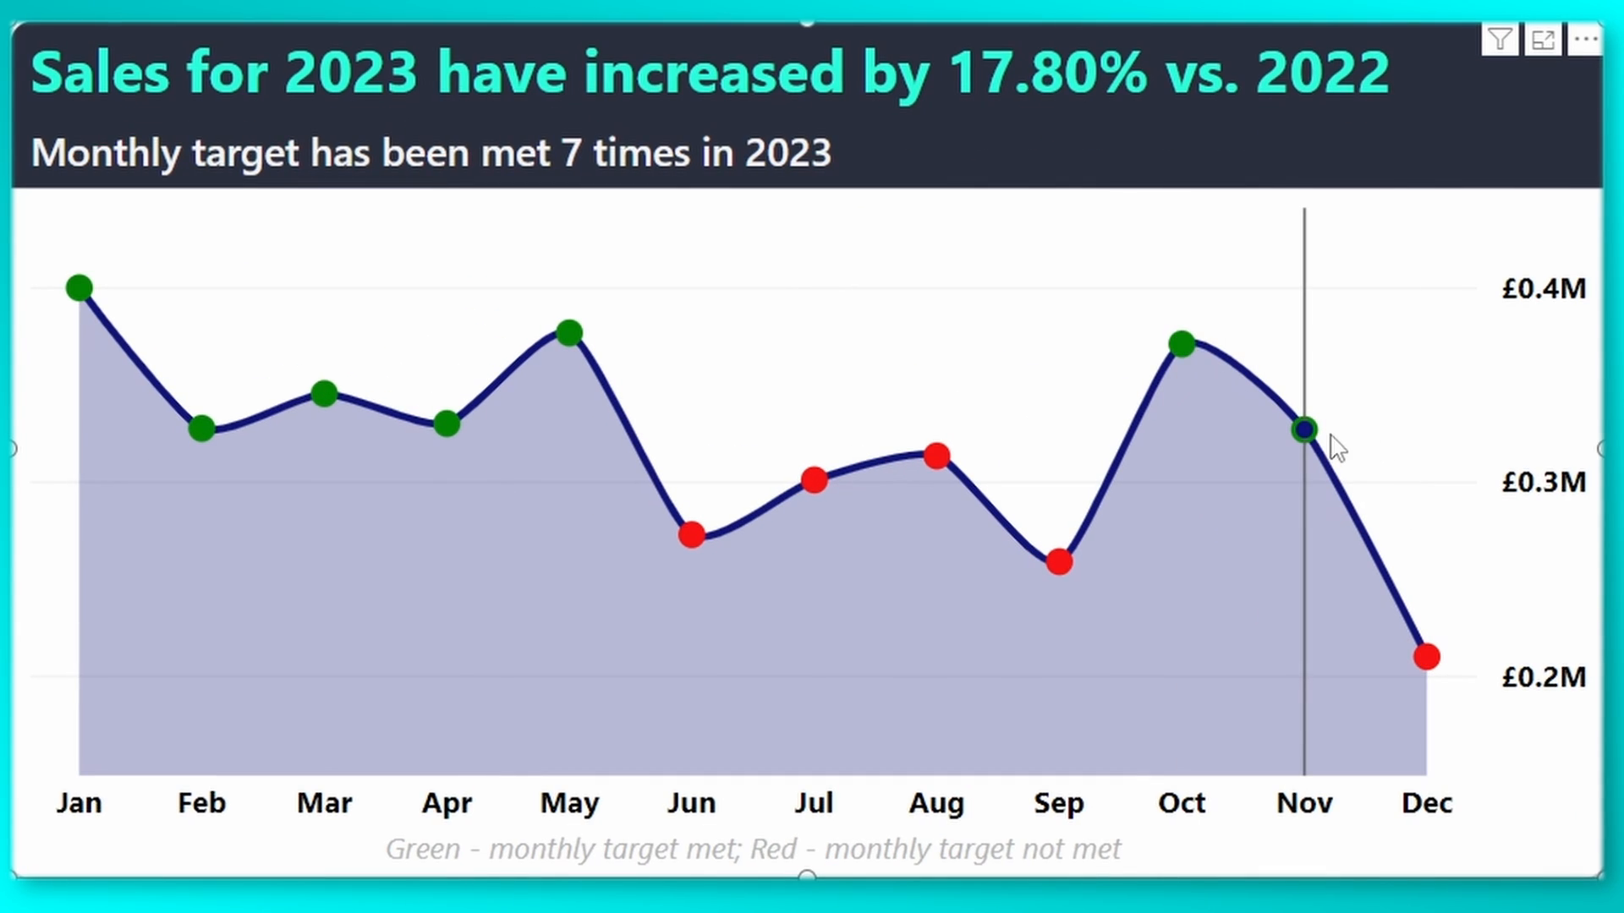
mouse_move(955, 454)
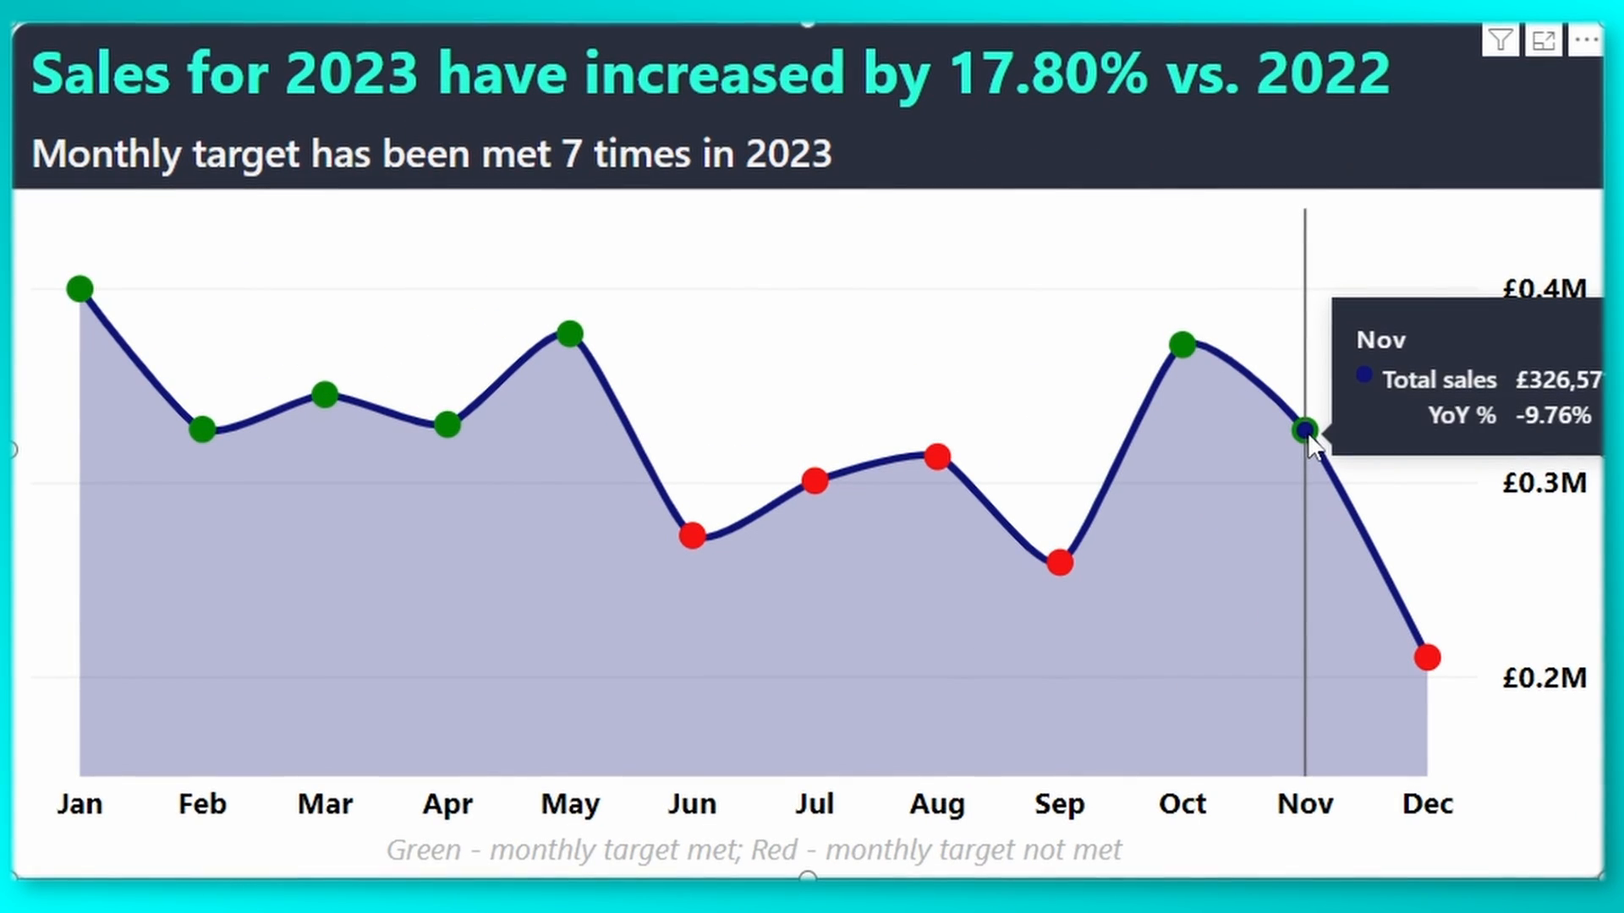
mouse_move(1191, 355)
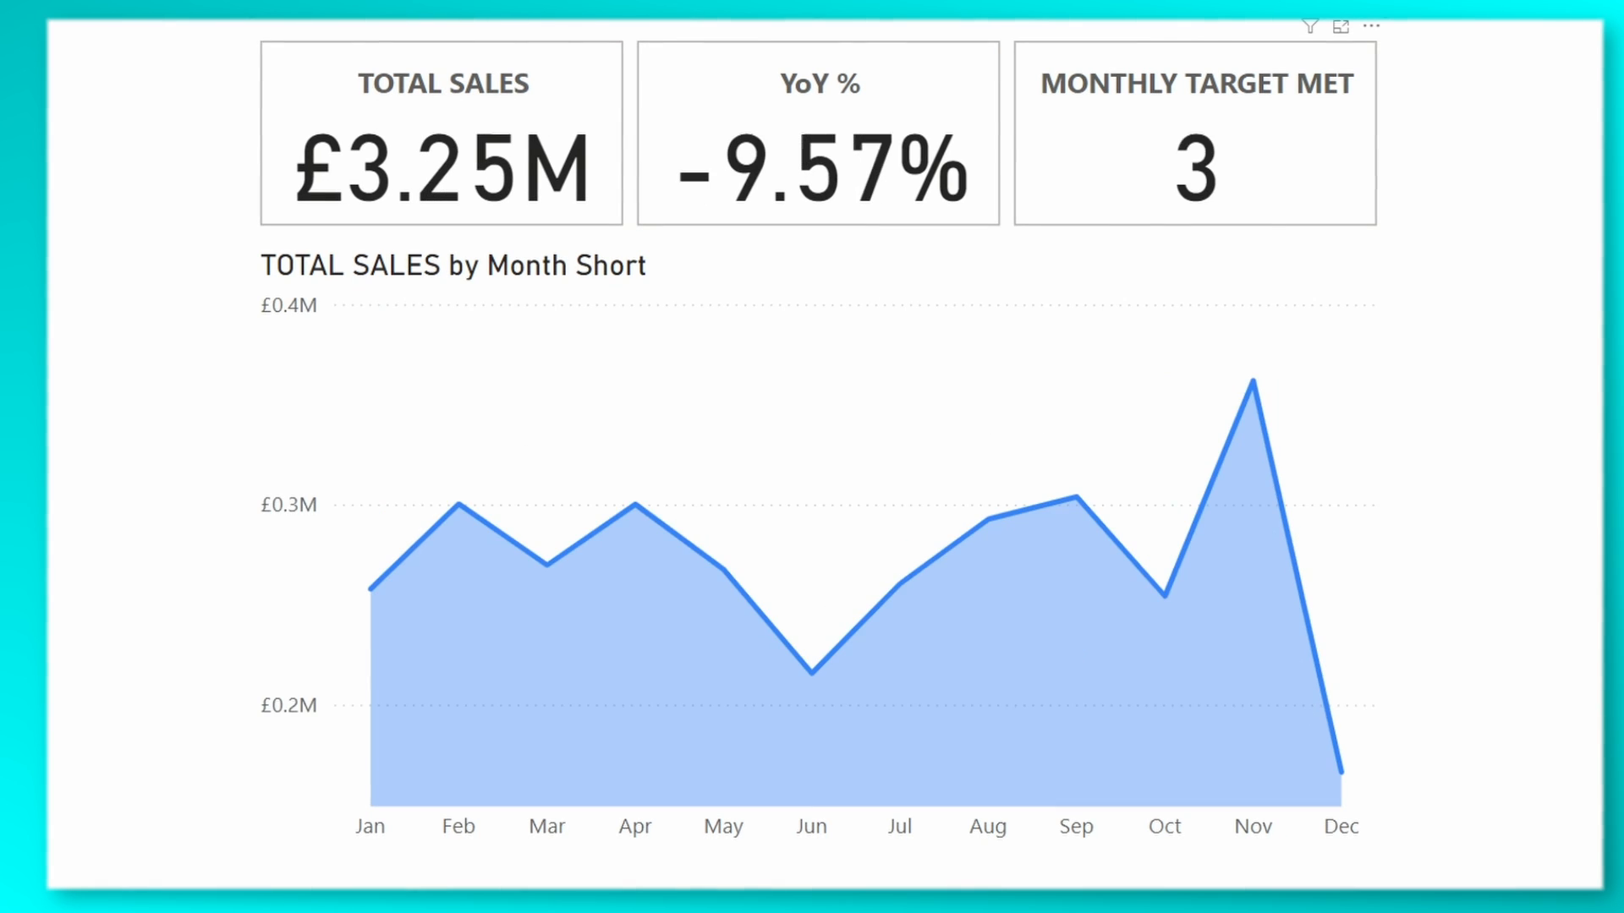